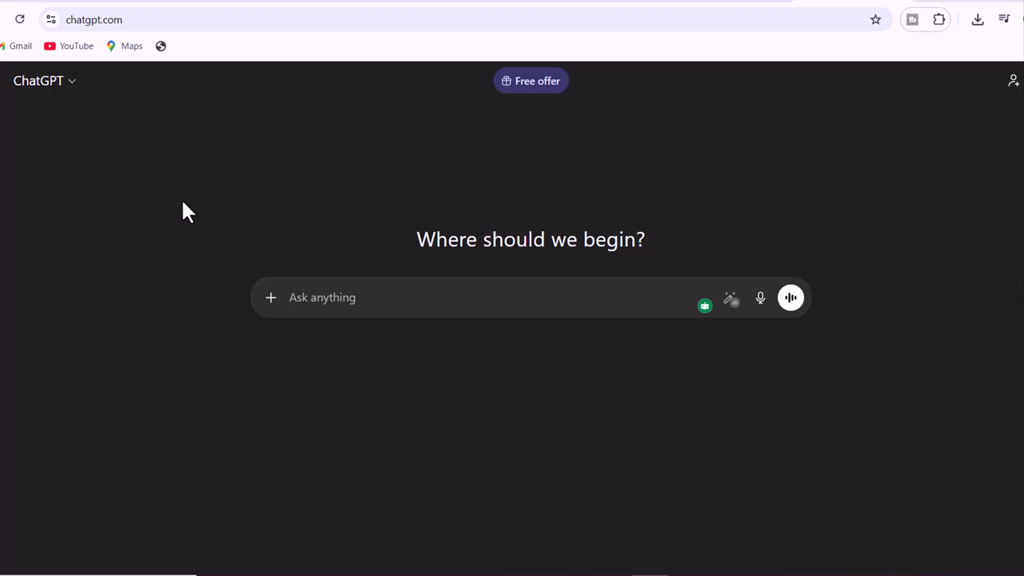
Request an engaging Disney Pixar 3D story of at most 60 seconds, opening with suspense, a new hook every 5 seconds and only two characters
right_click(305, 304)
left_click(343, 410)
mouse_move(441, 319)
left_click(445, 352)
mouse_move(286, 315)
left_click(297, 354)
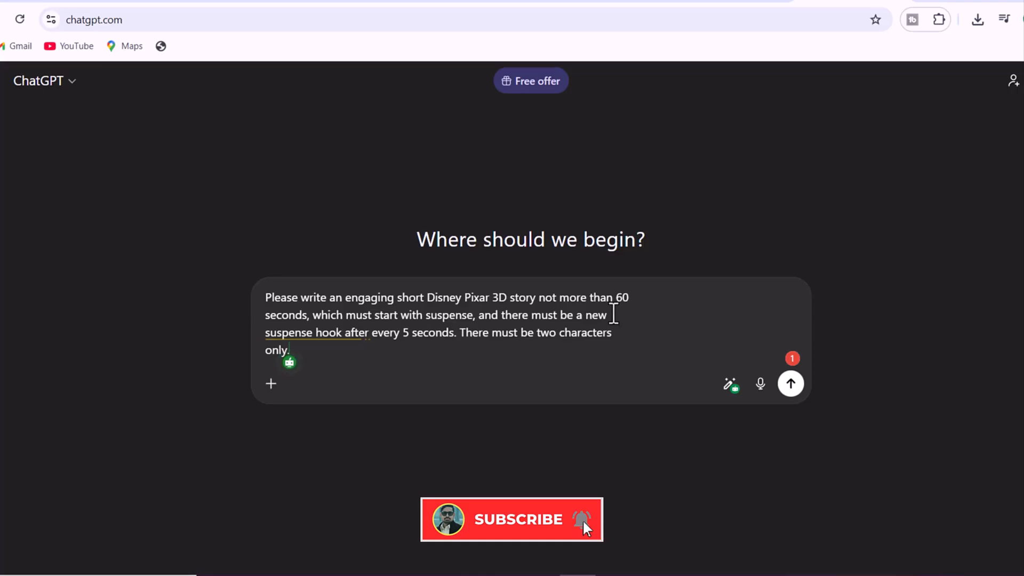
left_click_drag(460, 332, 473, 349)
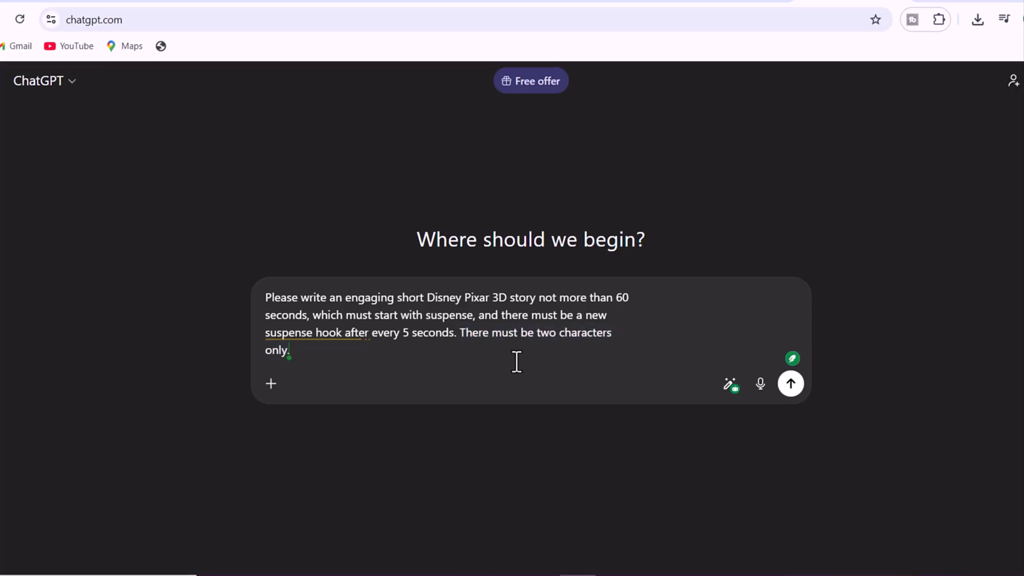
left_click(790, 384)
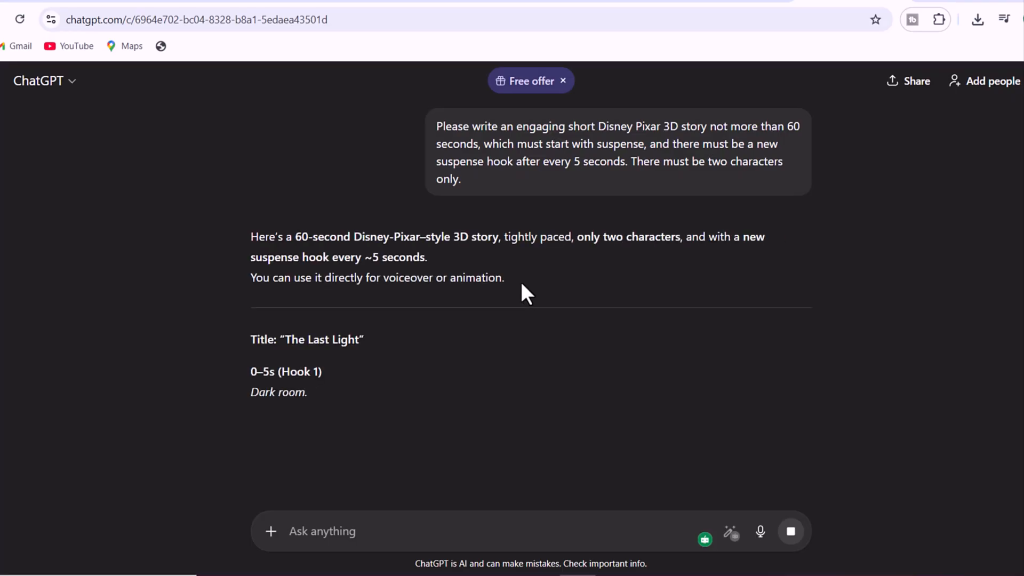
Read through the generated story from the opening hook to the final twist and the follow-up suggestions
scroll(522, 281, "down", 1)
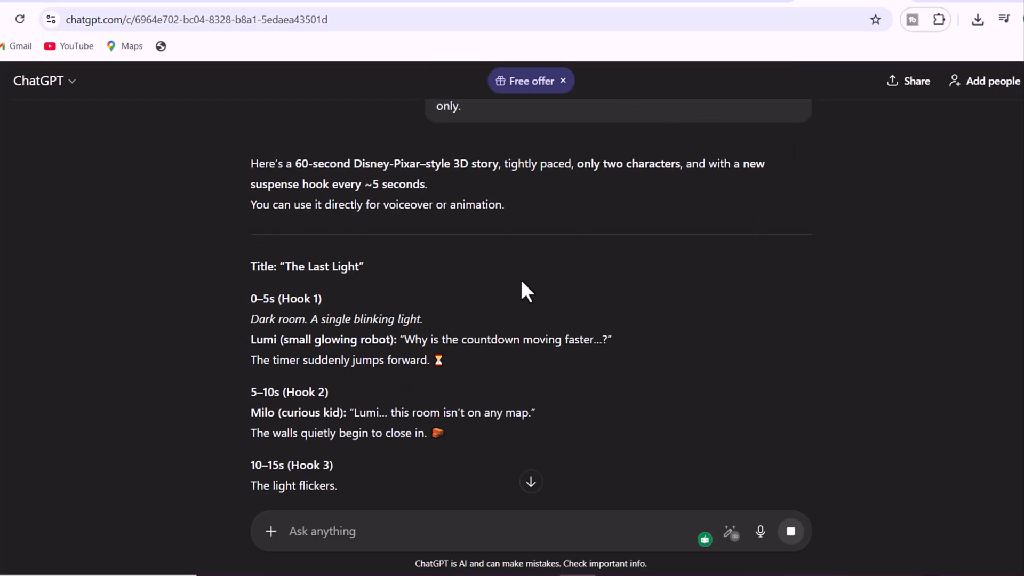
scroll(522, 283, "down", 1)
scroll(521, 283, "down", 1)
scroll(521, 282, "down", 5)
scroll(522, 282, "down", 2)
scroll(521, 281, "down", 1)
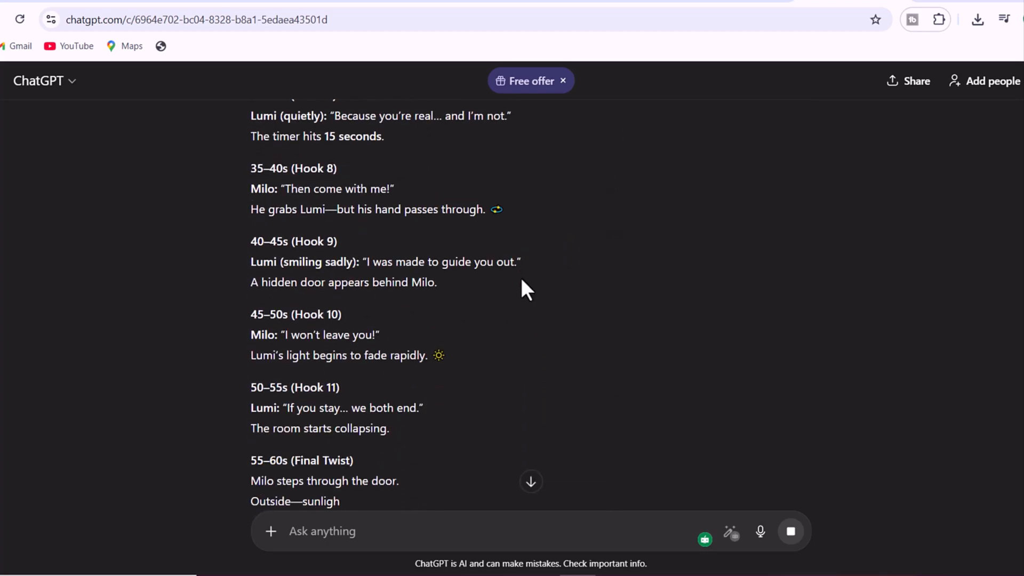
scroll(521, 282, "down", 3)
scroll(181, 264, "down", 4)
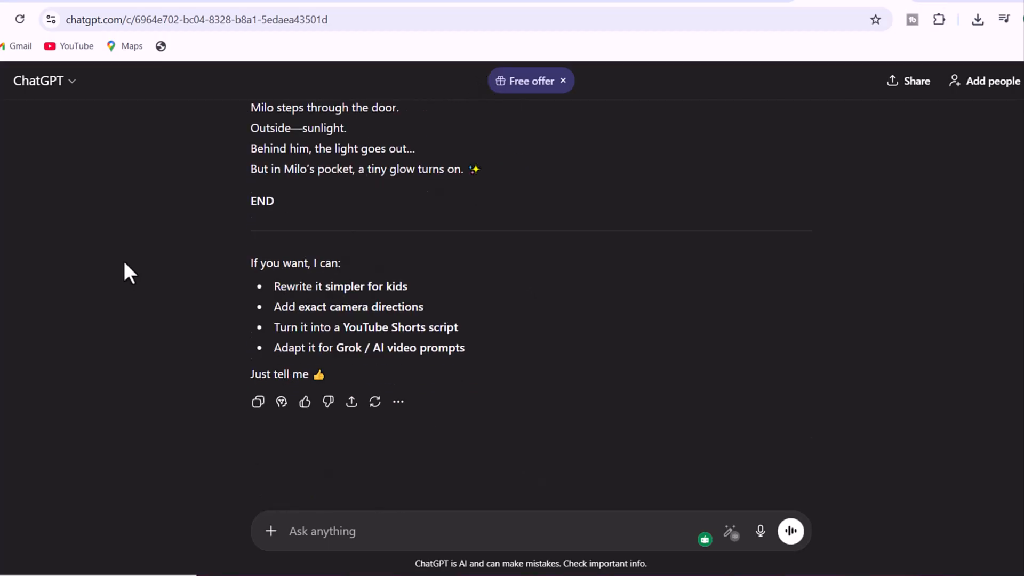
Request a prompt for each scene, with every next scene connected to the previous one for a smooth story flow
right_click(314, 531)
left_click(347, 368)
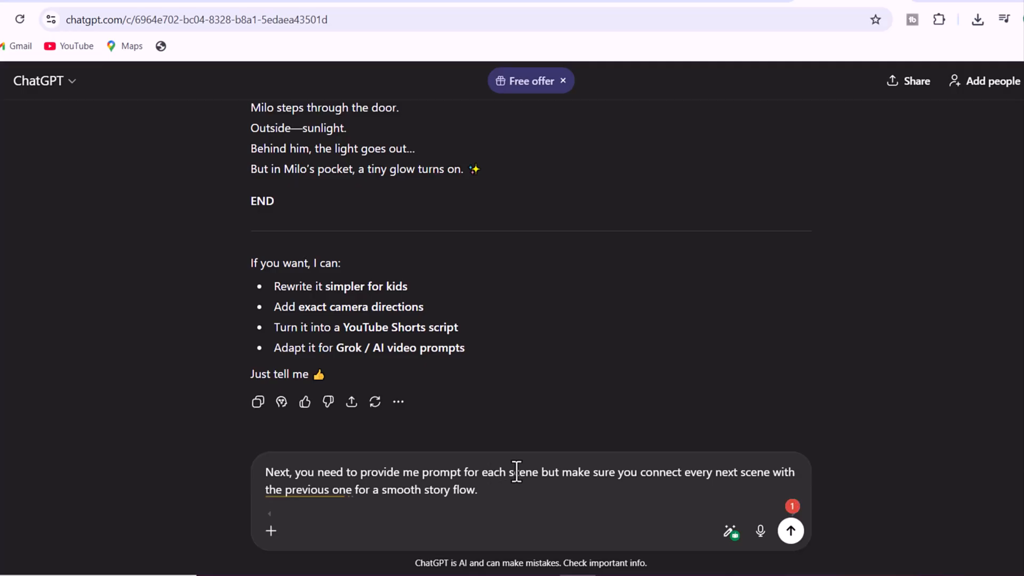
left_click(789, 531)
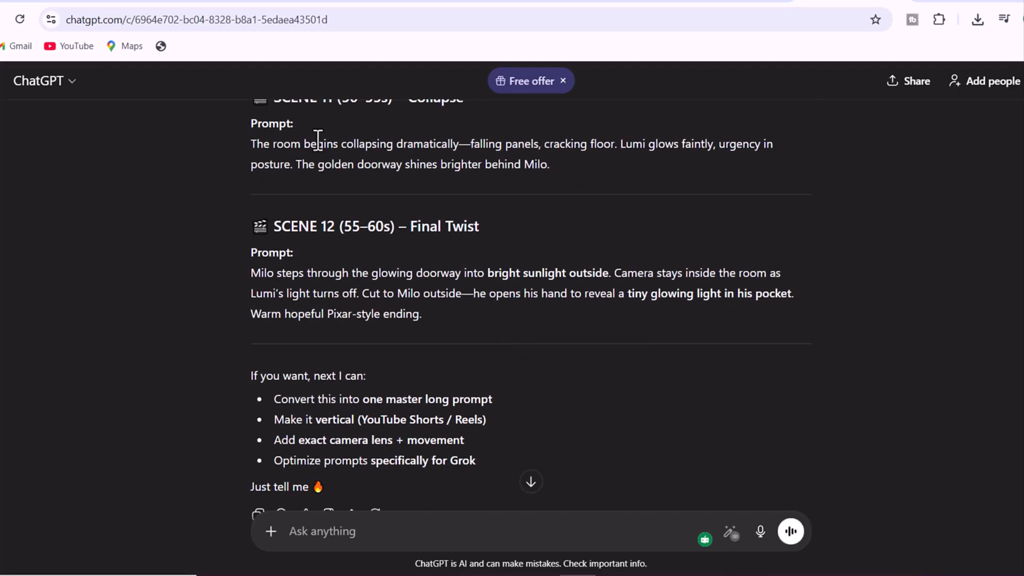
Copy the Scene 1 "Opening Suspense" prompt text and switch to Grok Imagine
scroll(281, 251, "up", 20)
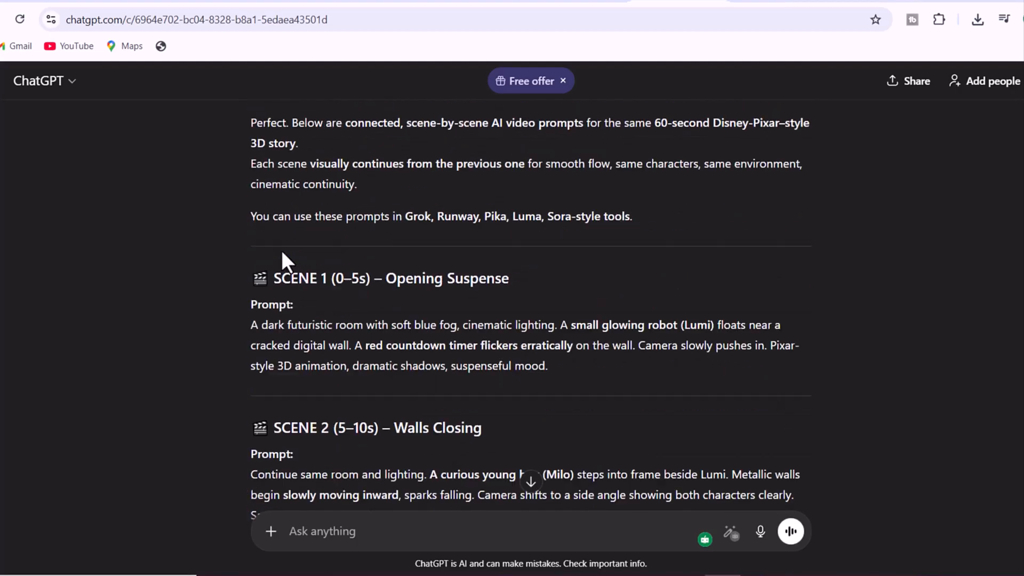
scroll(282, 250, "down", 4)
left_click_drag(251, 252, 467, 282)
right_click(468, 283)
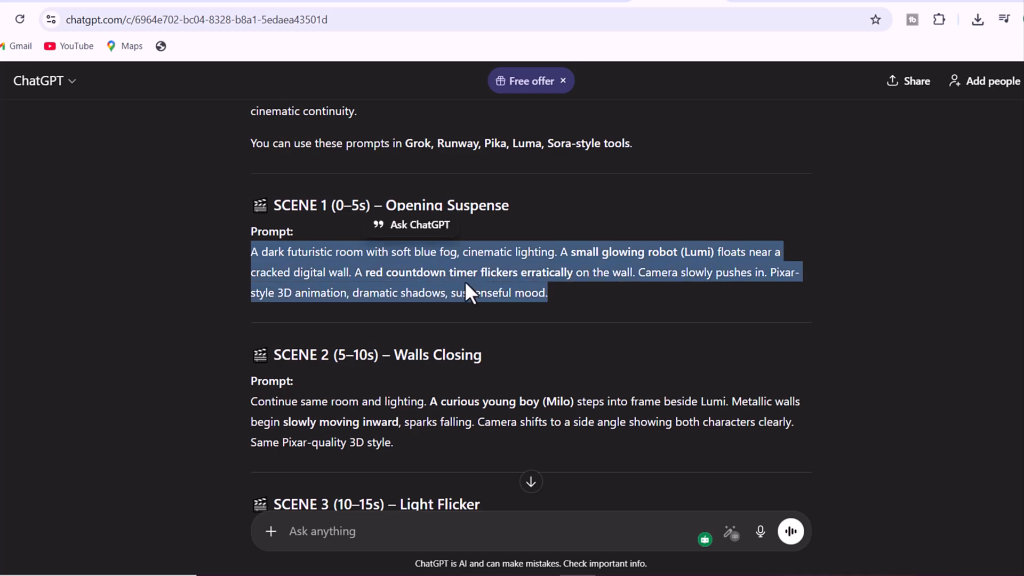
left_click(499, 302)
left_click(864, 1)
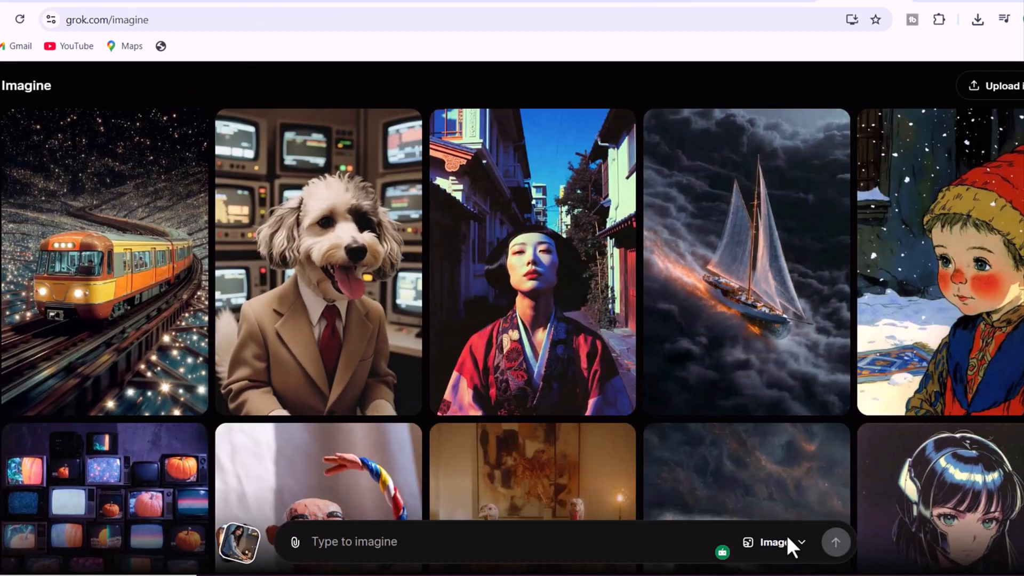
Generate images from the copied Scene 1 prompt about the small glowing robot and the red countdown timer
left_click(787, 542)
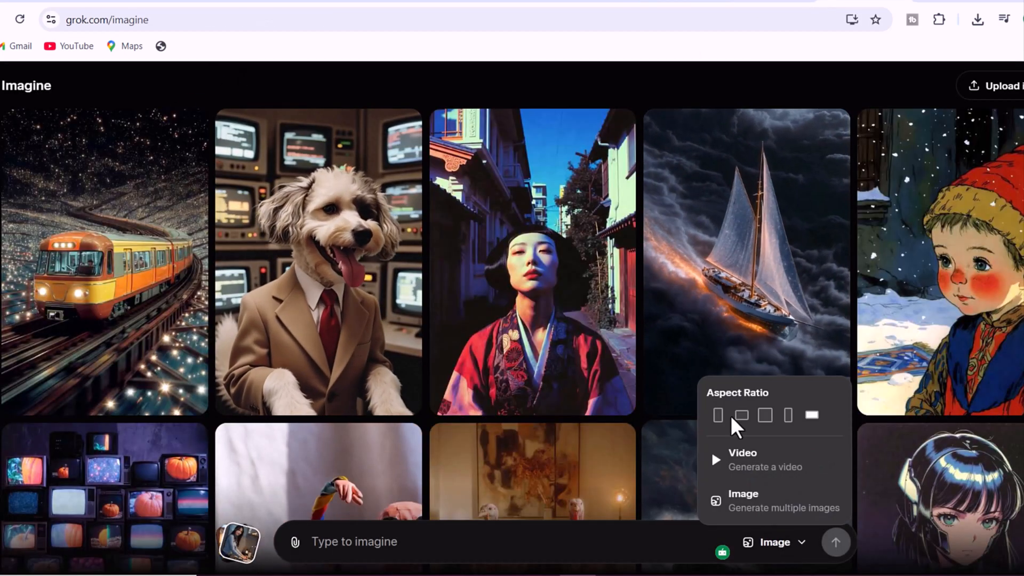
left_click(775, 544)
left_click(373, 542)
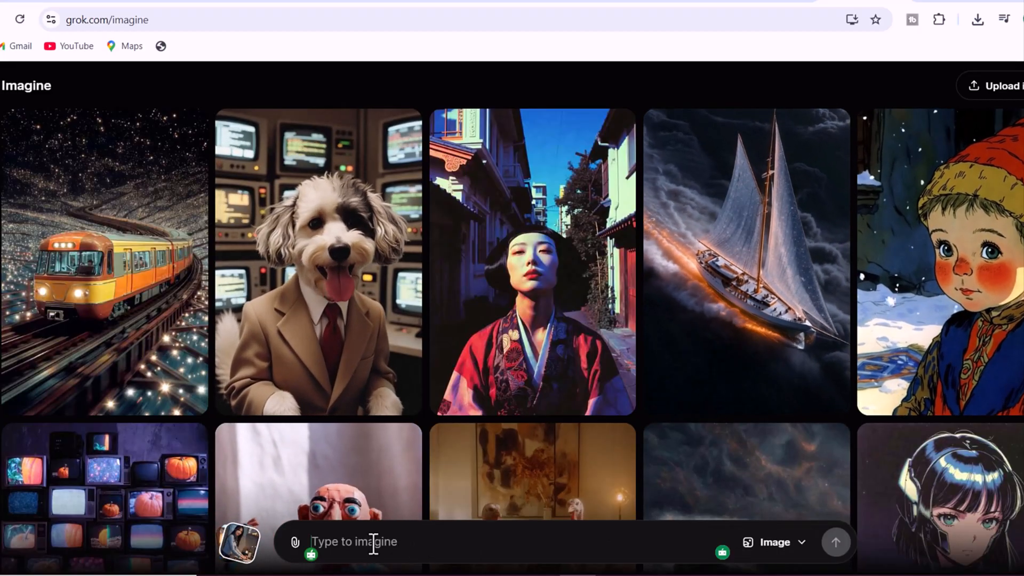
right_click(374, 543)
left_click(412, 375)
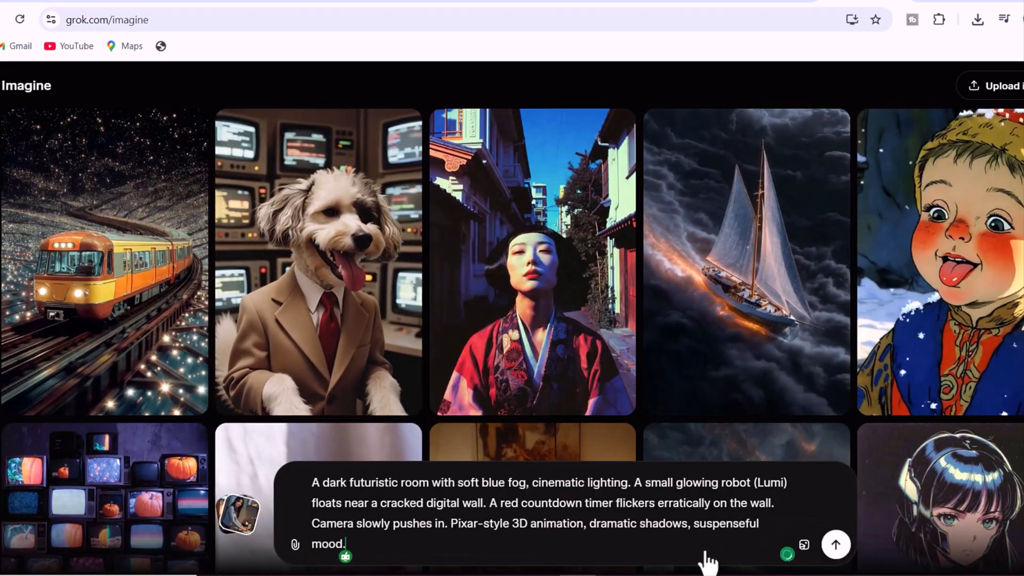
left_click(836, 544)
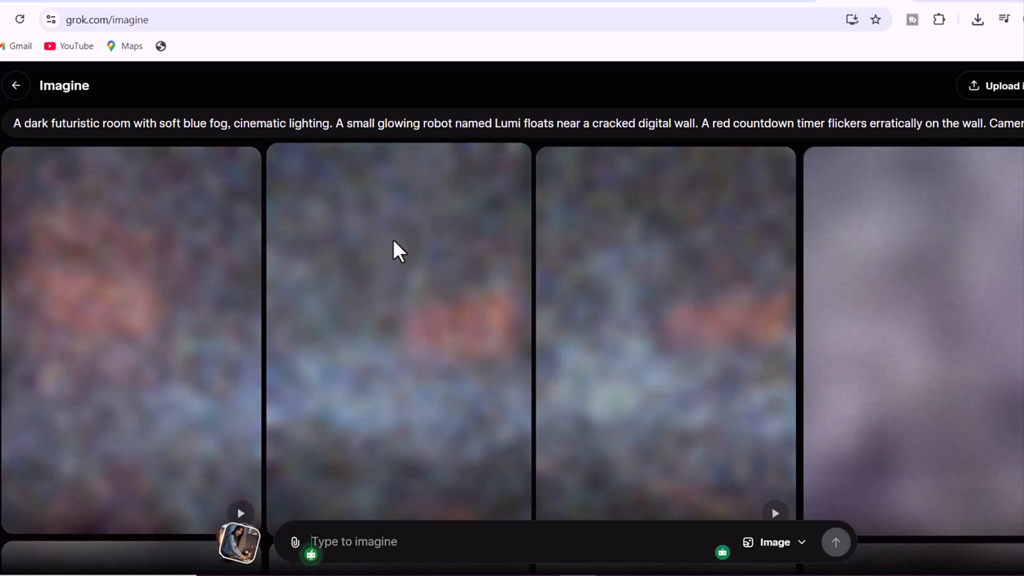
Choose the generated image of the robot standing in blue fog beside the 00:00:10 timer and make a video from it
scroll(384, 268, "down", 3)
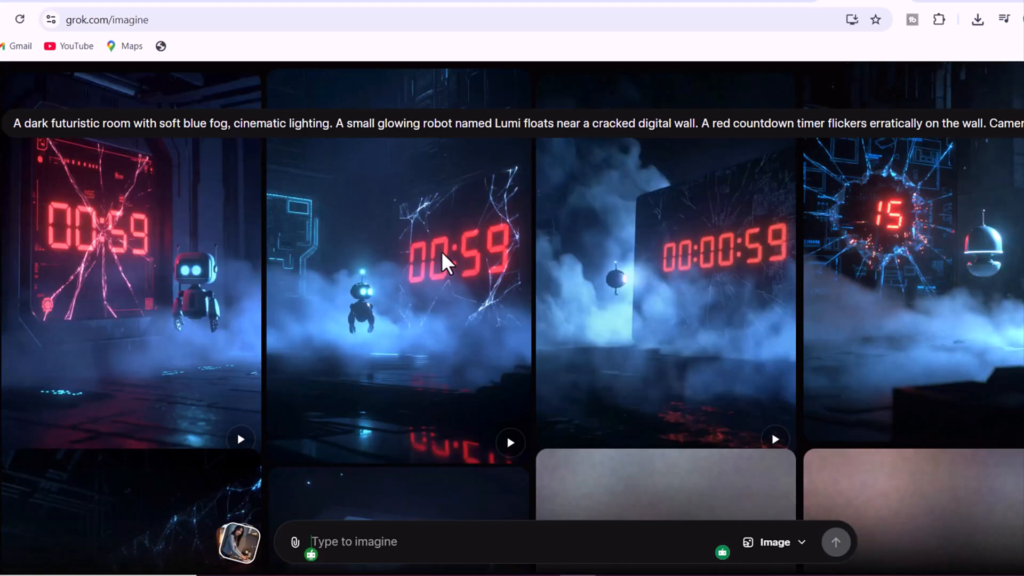
scroll(443, 252, "down", 4)
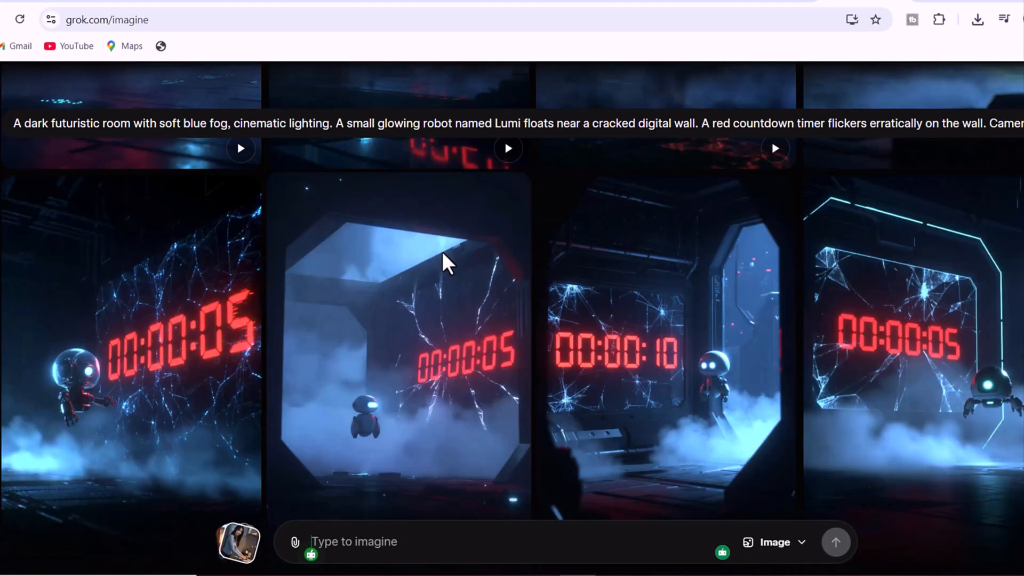
scroll(442, 251, "down", 6)
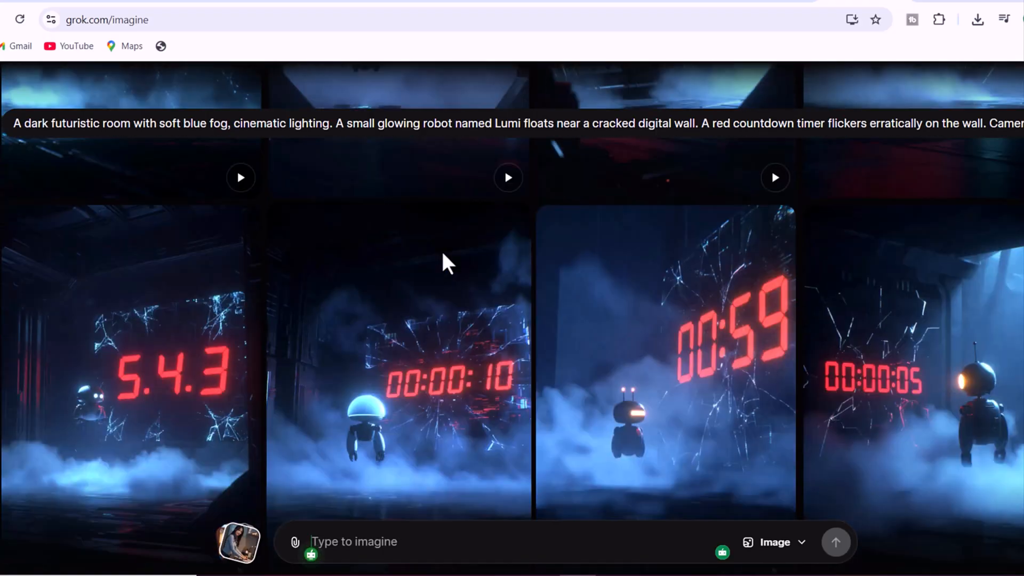
scroll(442, 252, "down", 14)
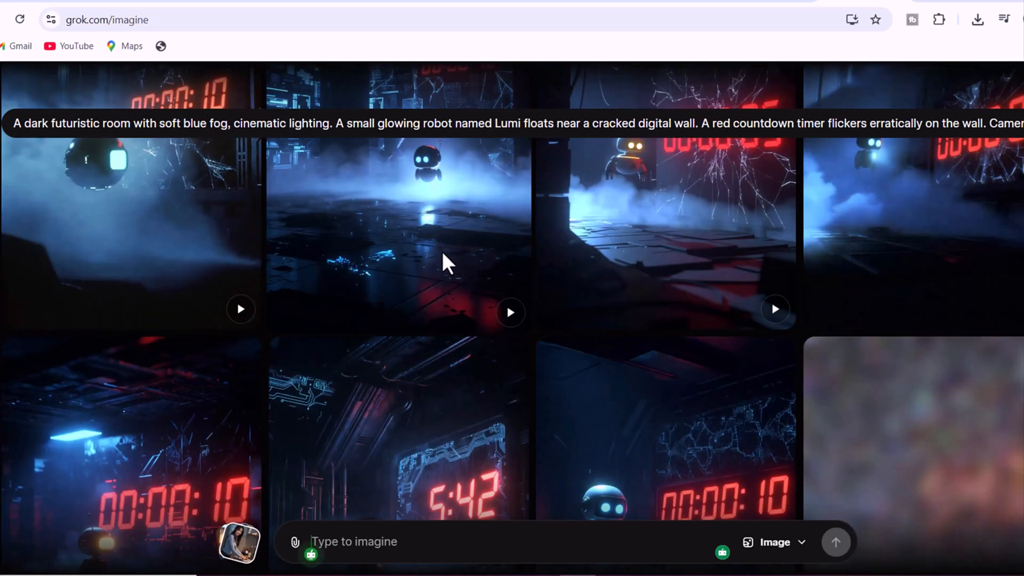
scroll(442, 251, "down", 3)
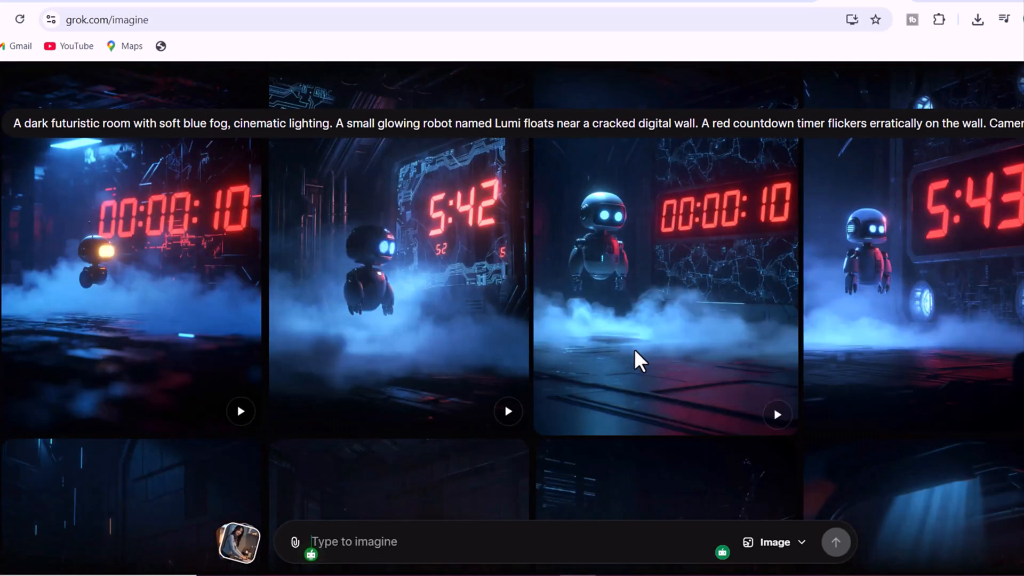
left_click(638, 312)
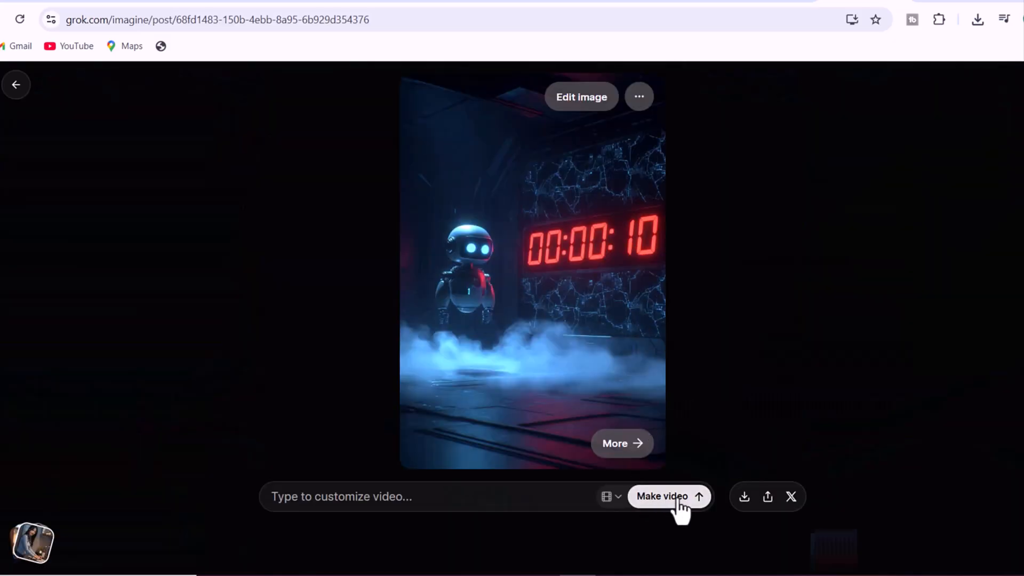
left_click(696, 498)
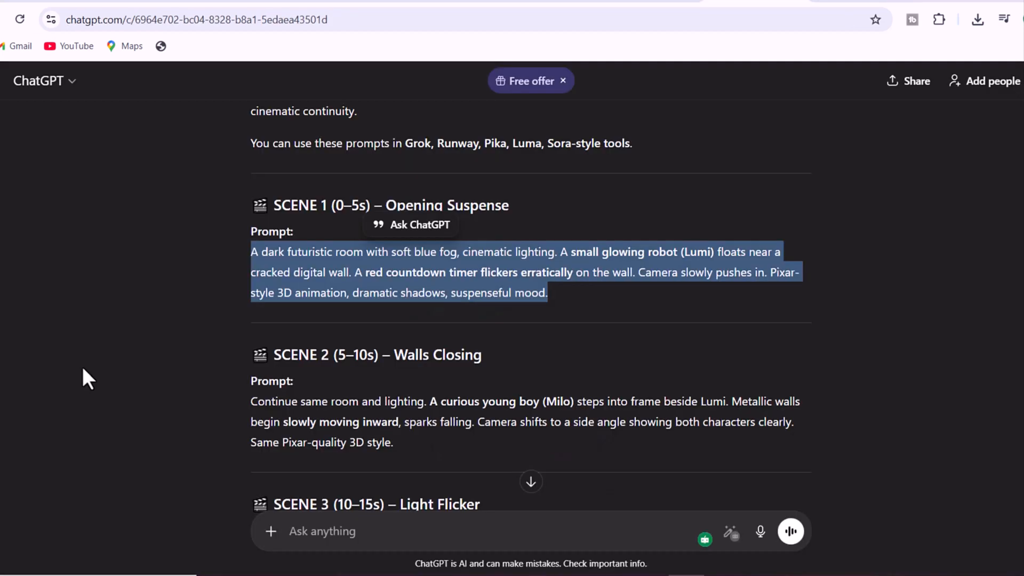
Copy the Scene 2 "Walls Closing" prompt text from ChatGPT and return to Grok Imagine
left_click_drag(395, 446, 270, 408)
right_click(293, 412)
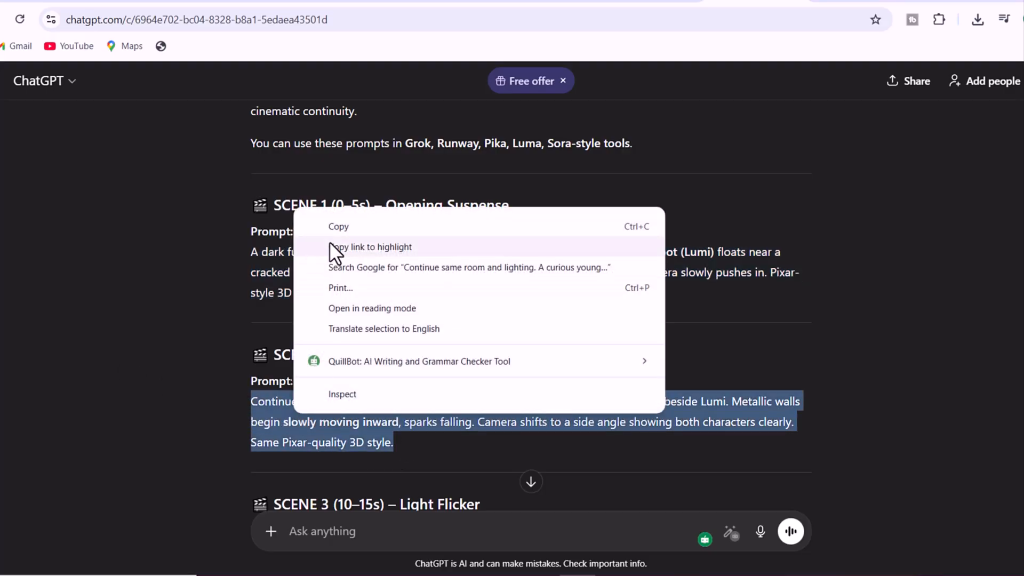
left_click(334, 226)
left_click(791, 3)
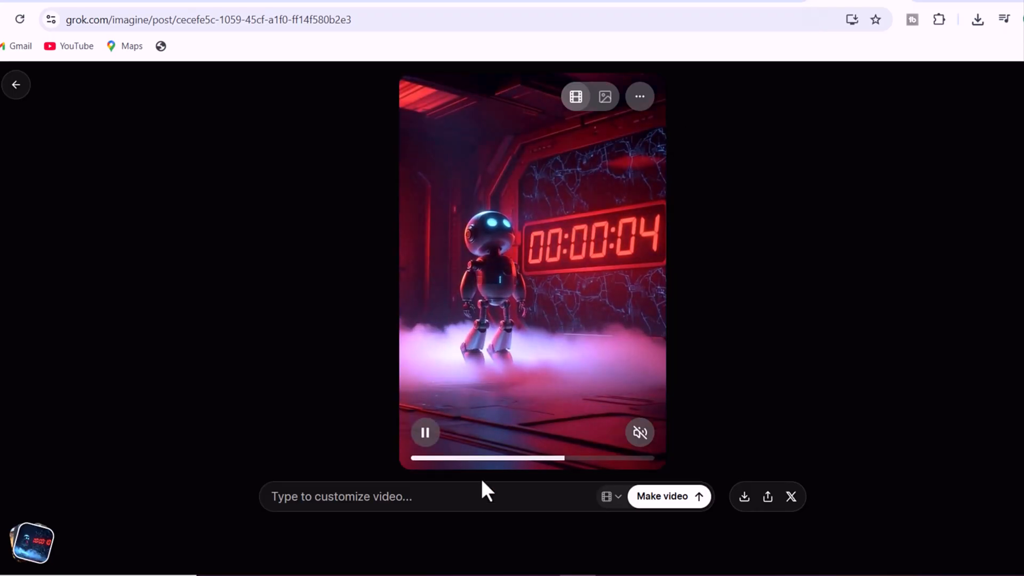
Open the favorites and generate images from the copied Scene 2 prompt about Milo stepping in beside Lumi
left_click(38, 549)
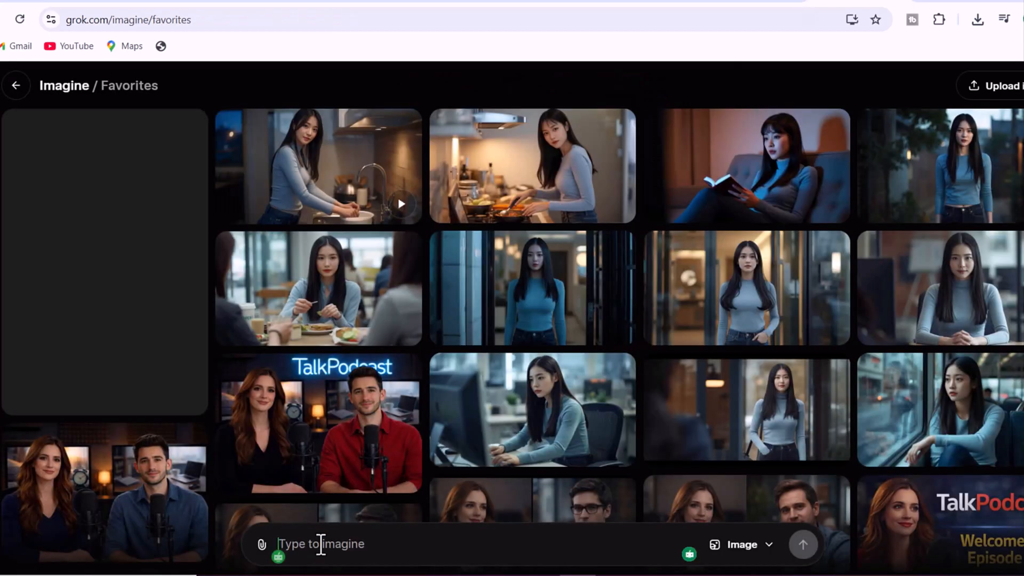
right_click(322, 543)
left_click(367, 379)
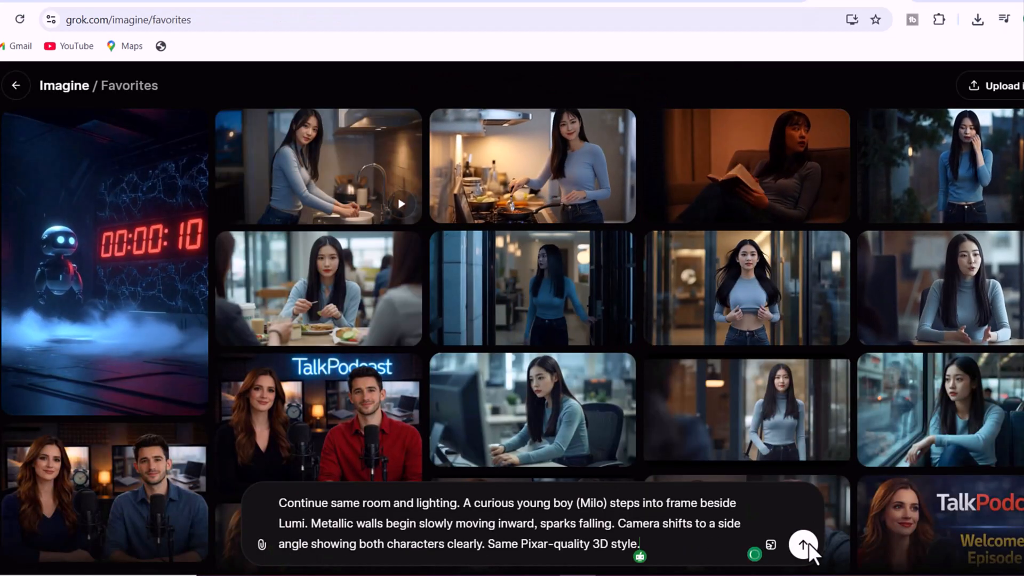
left_click(802, 542)
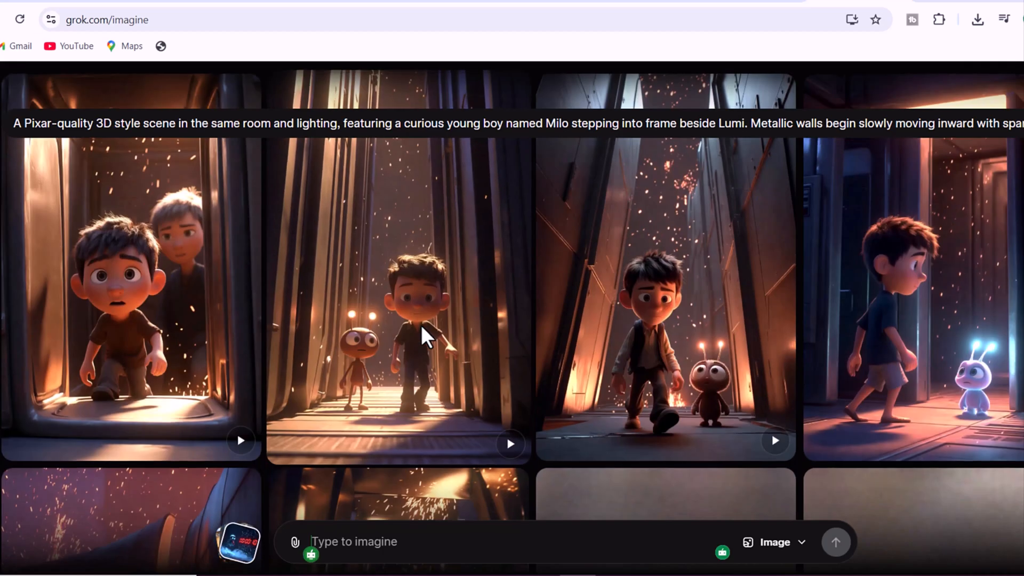
Pick the Scene 2 image of the boy and white robot beside the glowing red gap and make a video from it
scroll(422, 327, "down", 6)
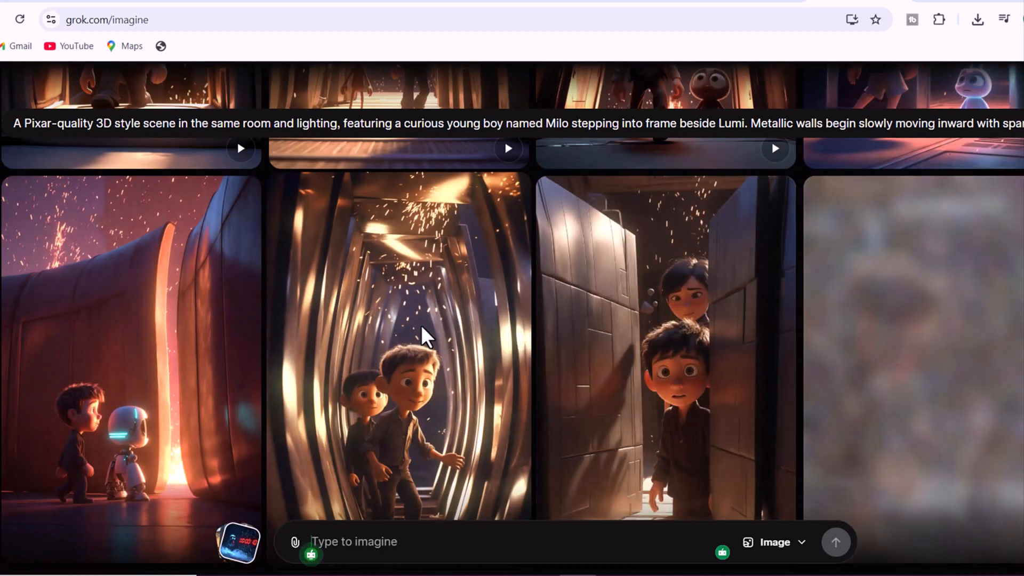
scroll(420, 325, "down", 1)
scroll(421, 325, "down", 1)
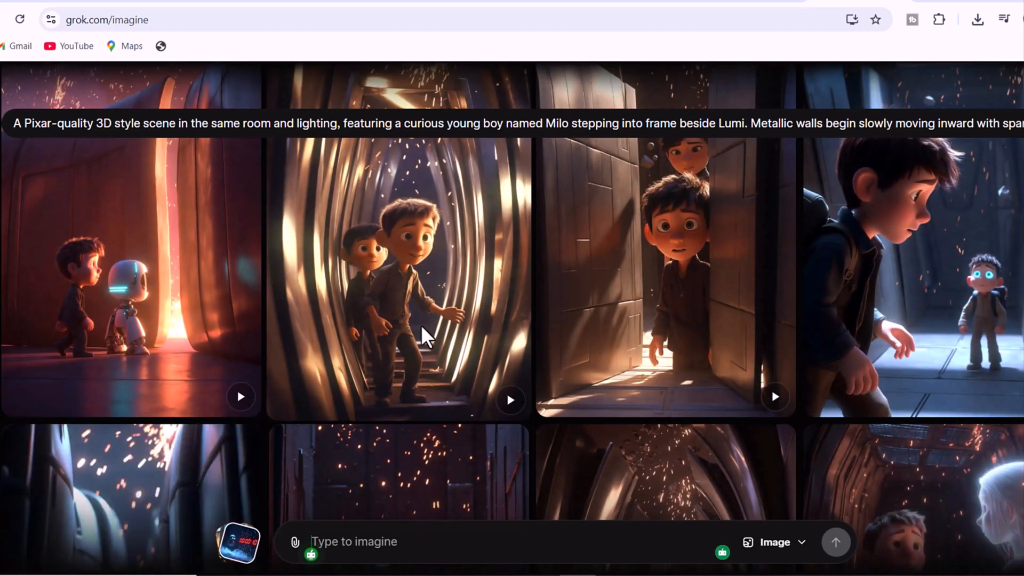
scroll(421, 325, "down", 4)
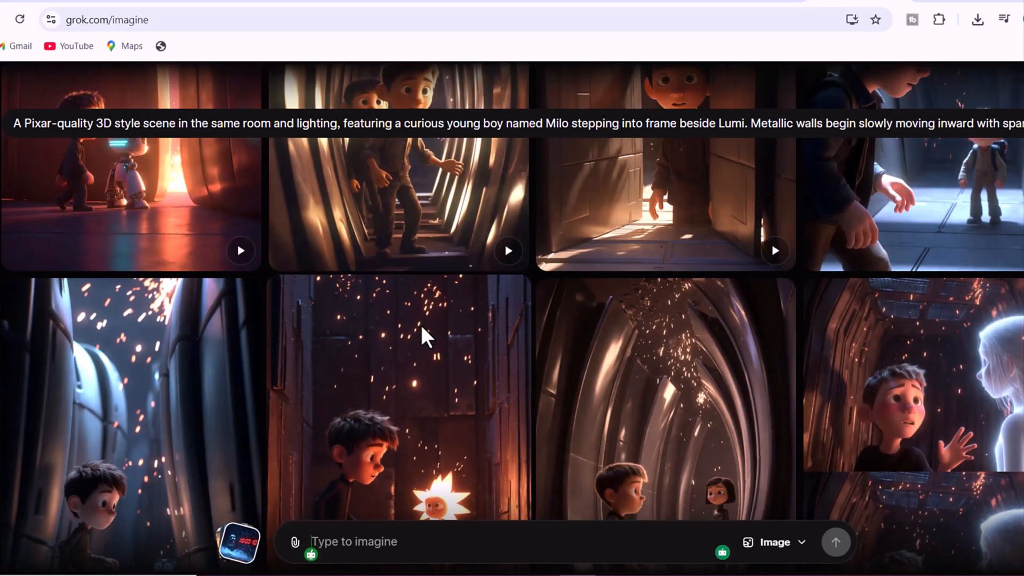
scroll(420, 325, "down", 10)
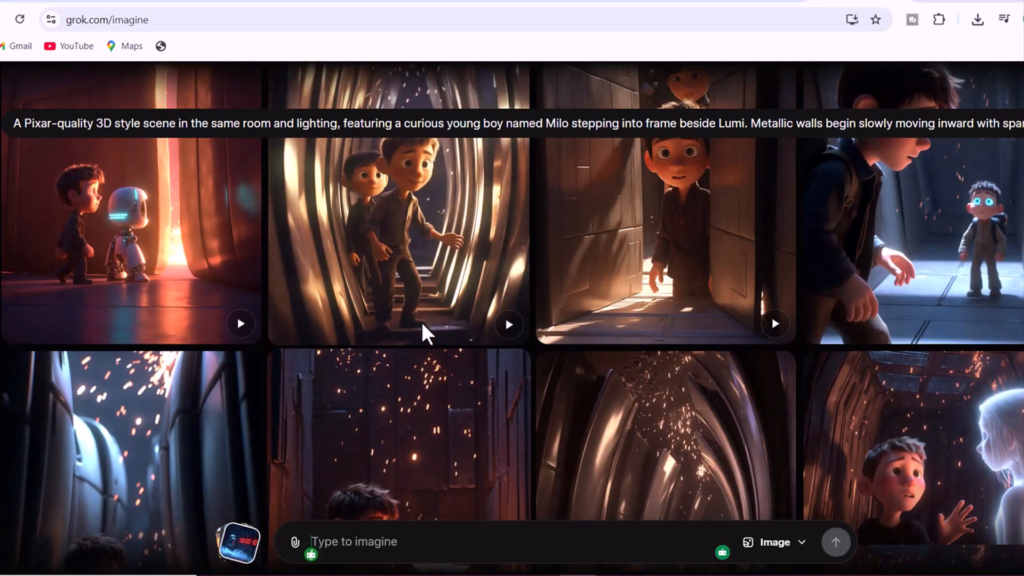
scroll(422, 323, "up", 1)
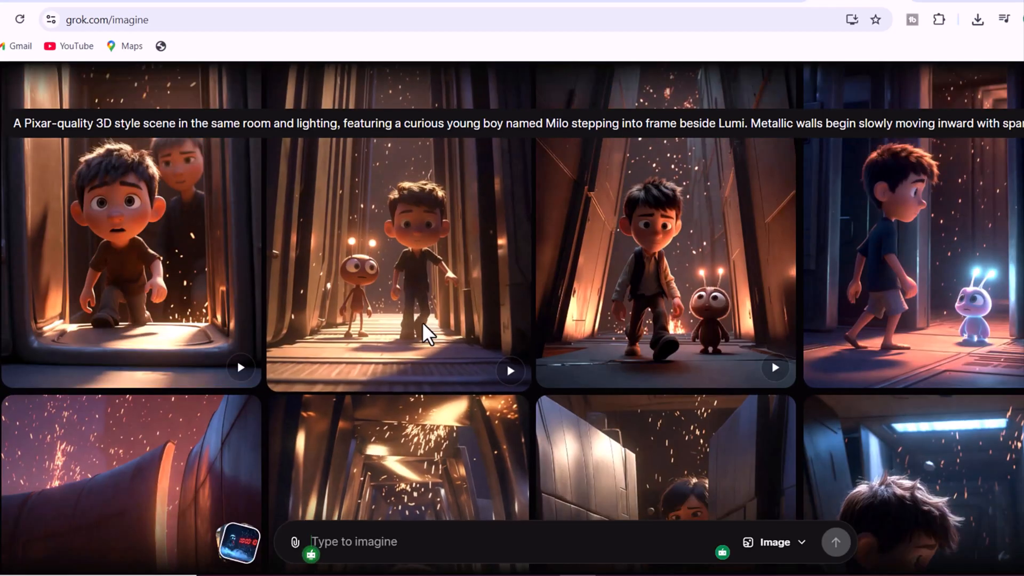
scroll(421, 322, "up", 1)
scroll(421, 322, "down", 4)
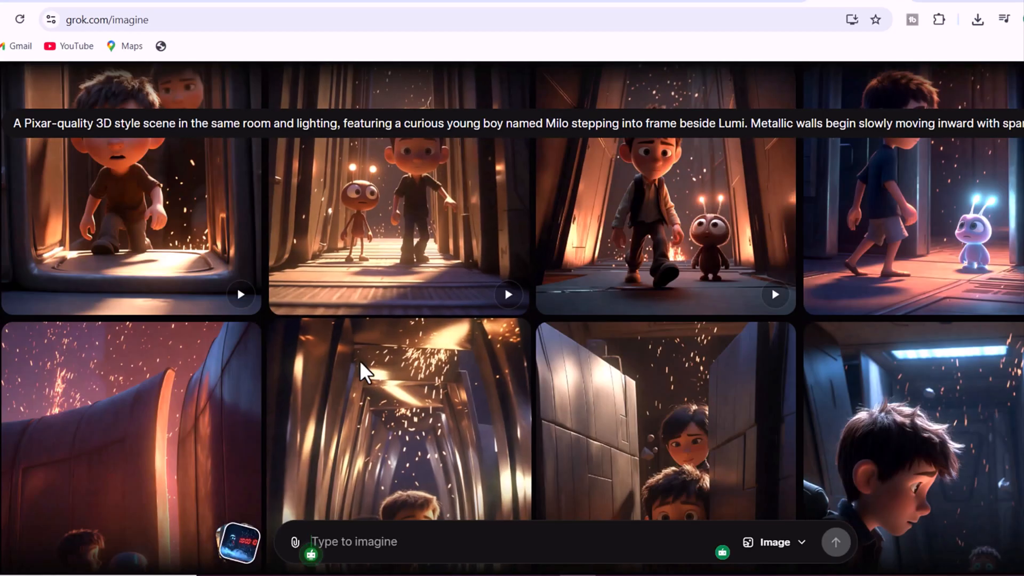
scroll(319, 375, "down", 3)
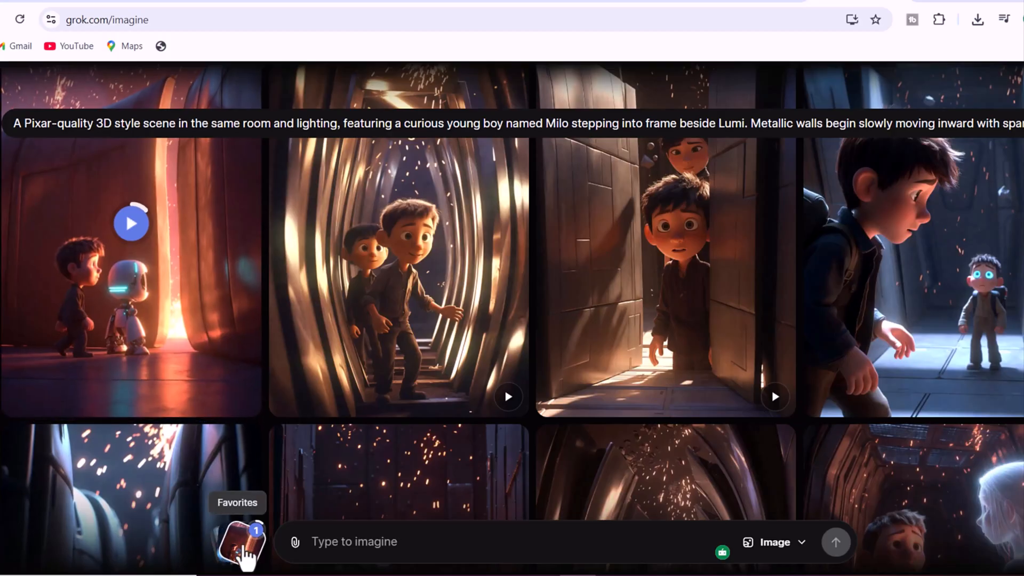
Open the video of the robot beside the red timer, pause it near its end and copy that video frame
left_click(158, 335)
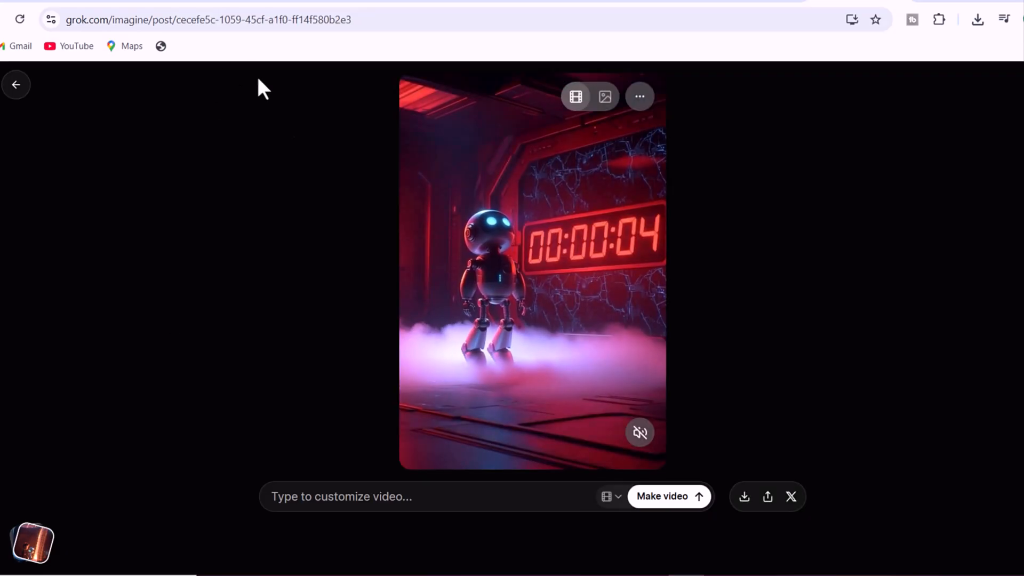
left_click(424, 433)
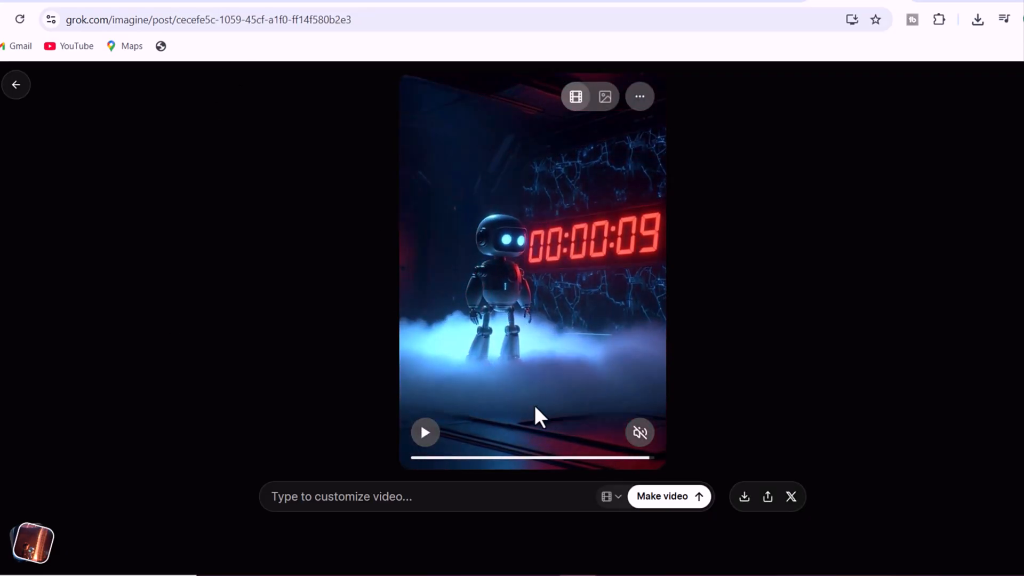
right_click(531, 315)
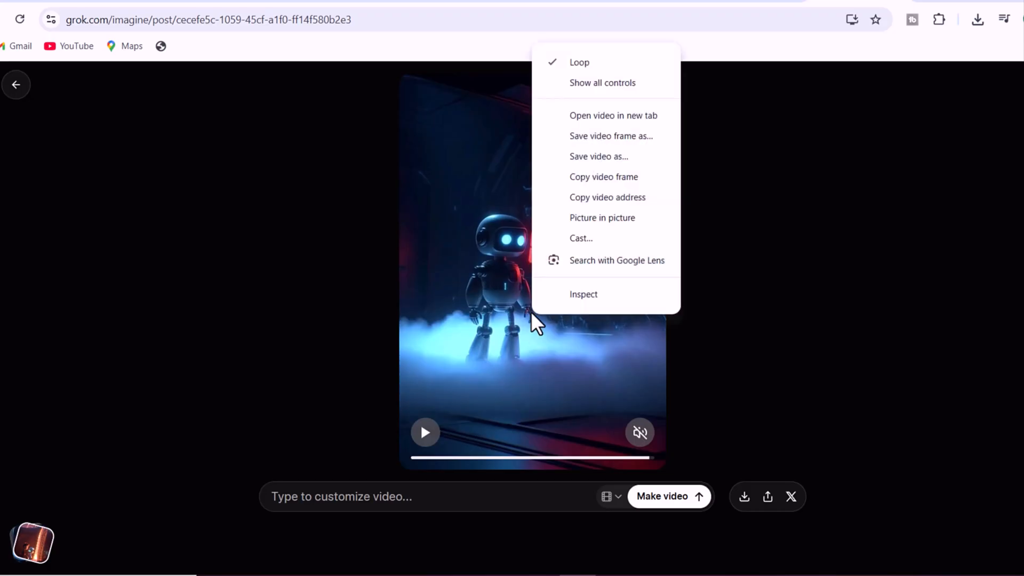
left_click(597, 179)
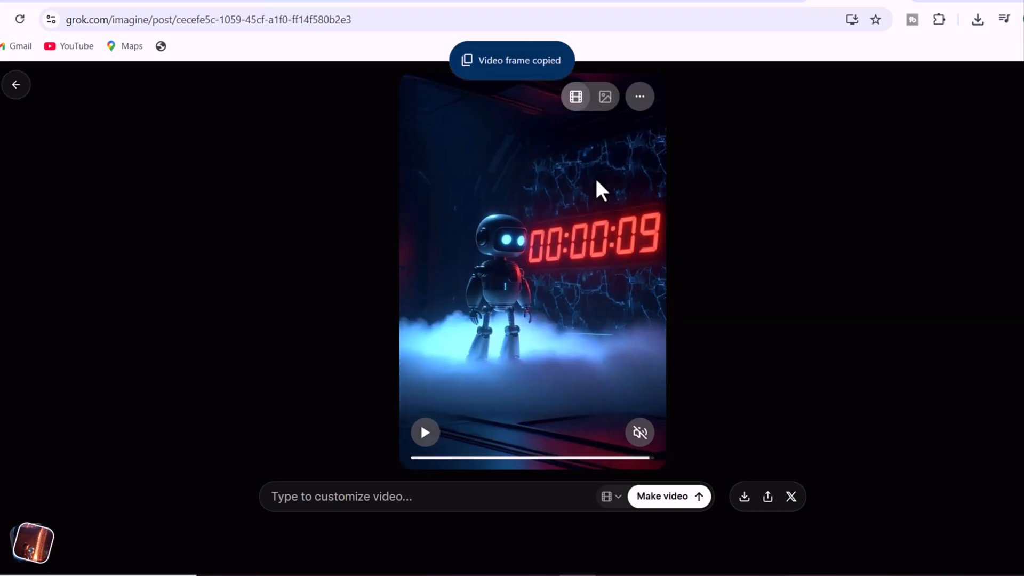
Open the favorites and paste the copied robot frame into the prompt as the starting image for Scene 2
left_click(54, 550)
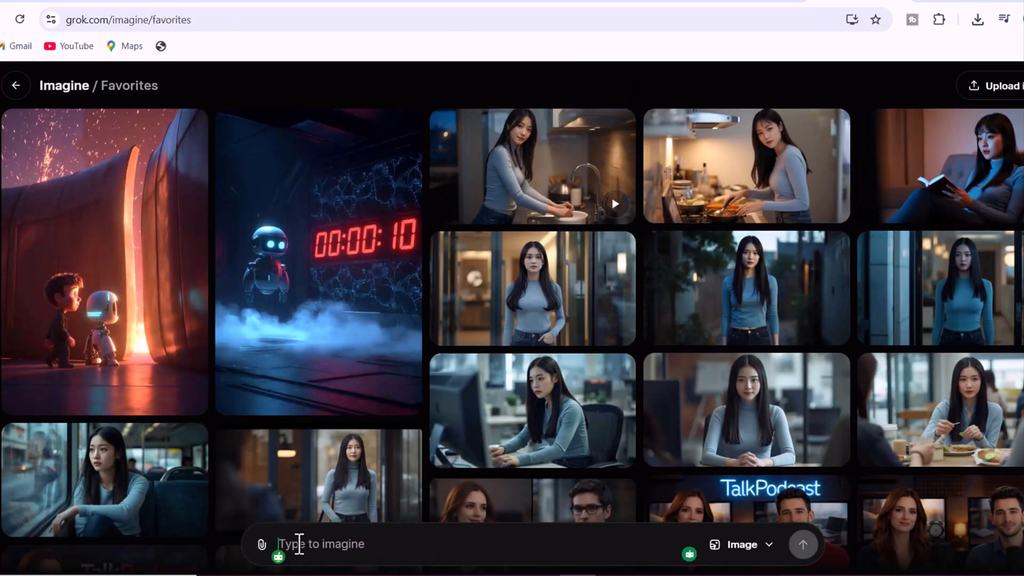
right_click(298, 543)
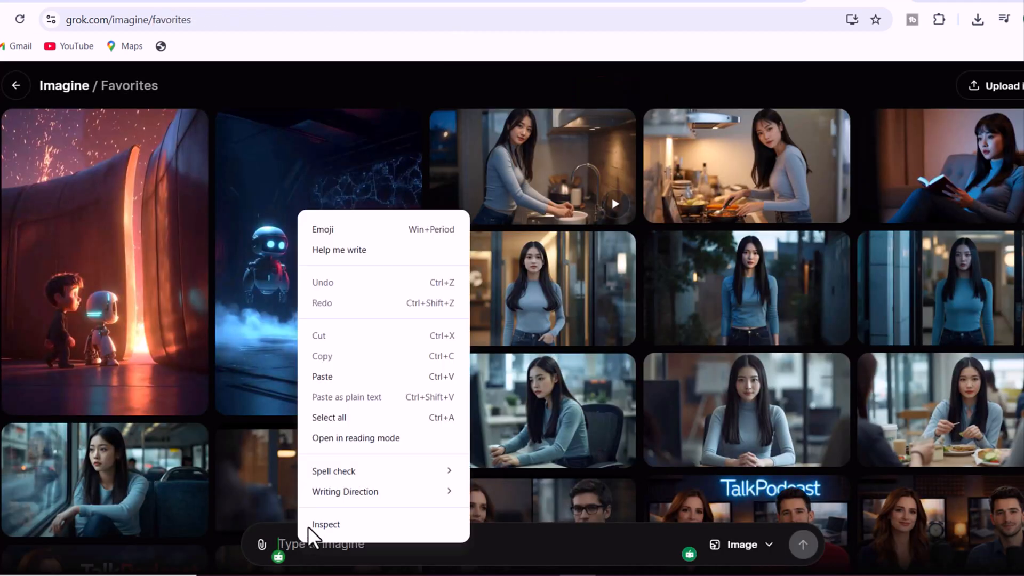
left_click(336, 375)
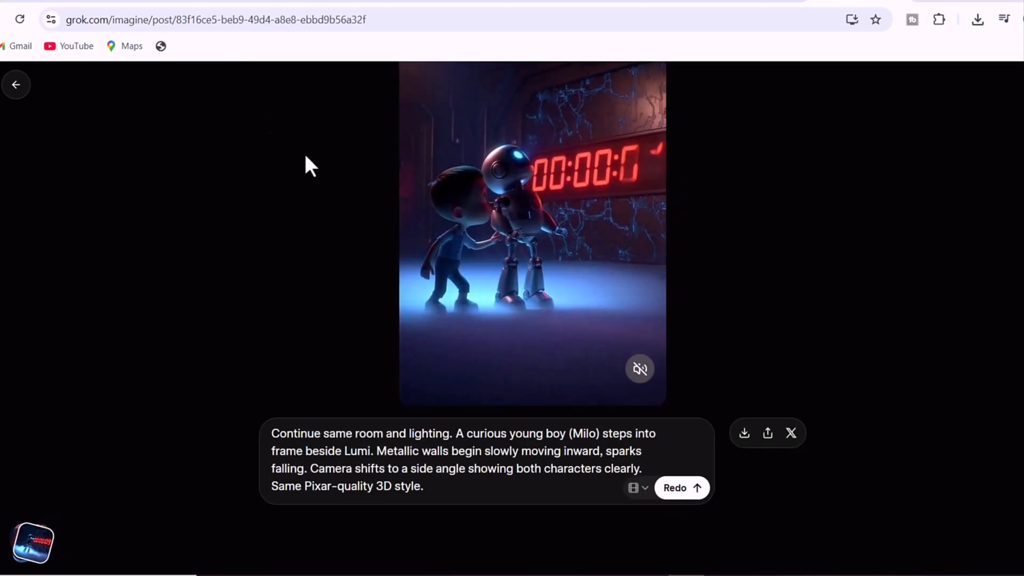
Copy a frame near the end of the Scene 2 video of Milo and Lumi and paste it into the favorites prompt
mouse_move(429, 344)
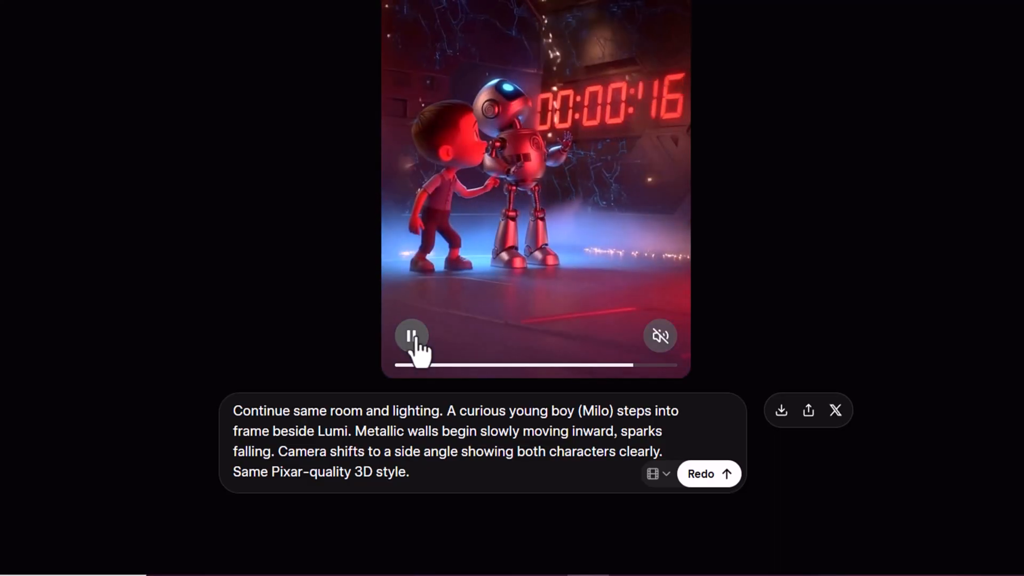
right_click(544, 131)
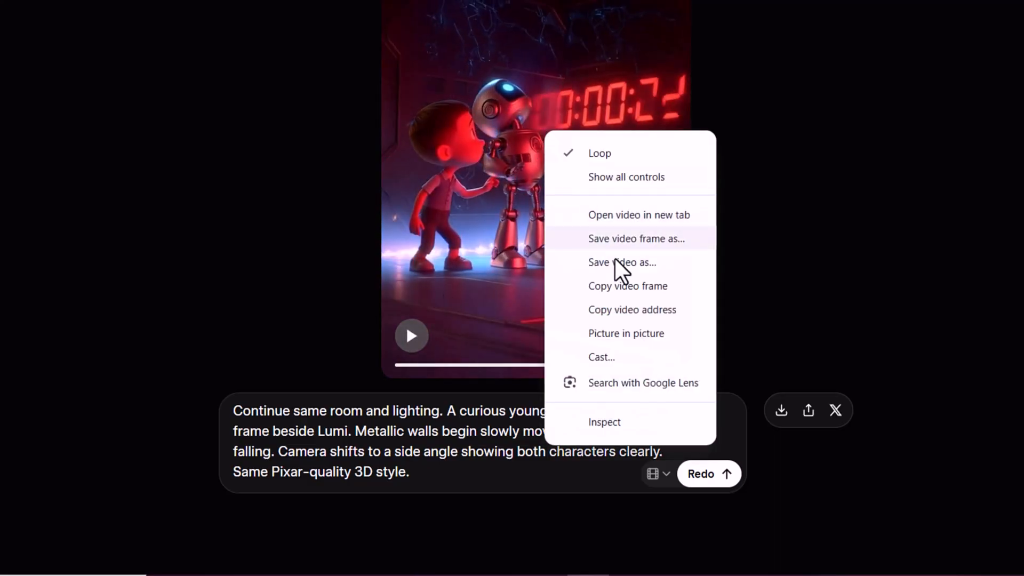
left_click(629, 287)
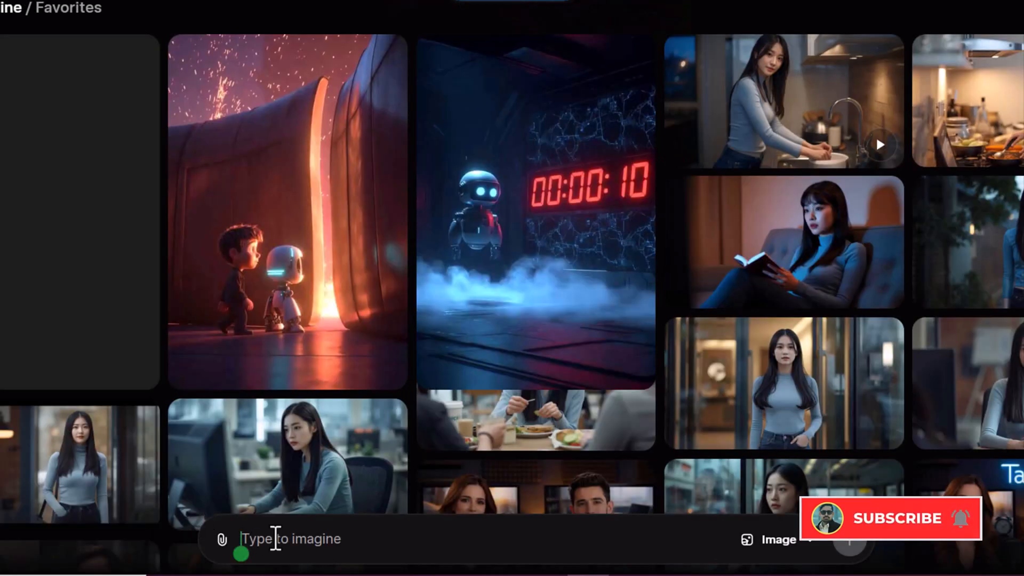
right_click(274, 539)
left_click(324, 342)
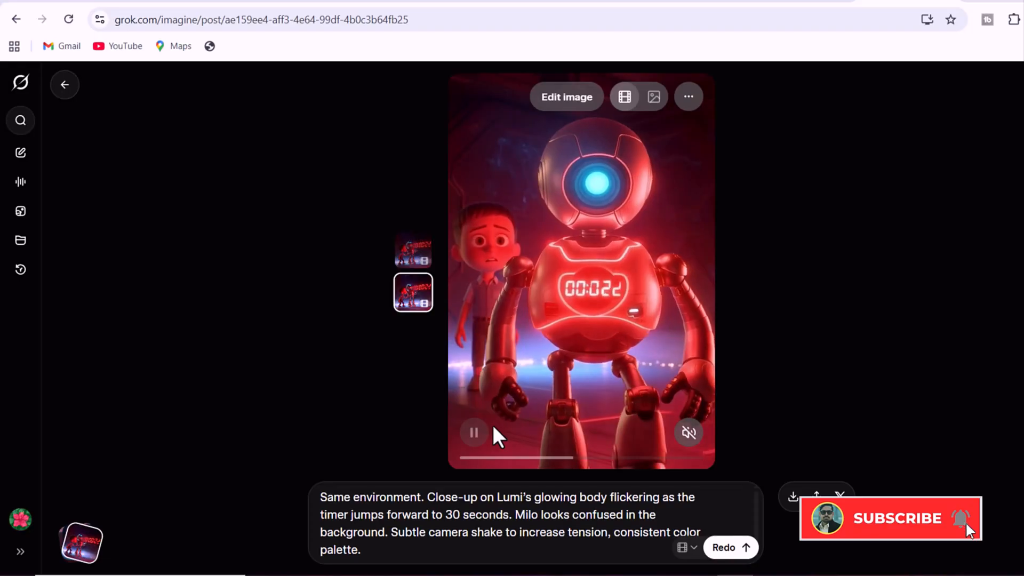
Pause the video and check the Enable Automatic Video Generation option in the Behavior settings
left_click(476, 434)
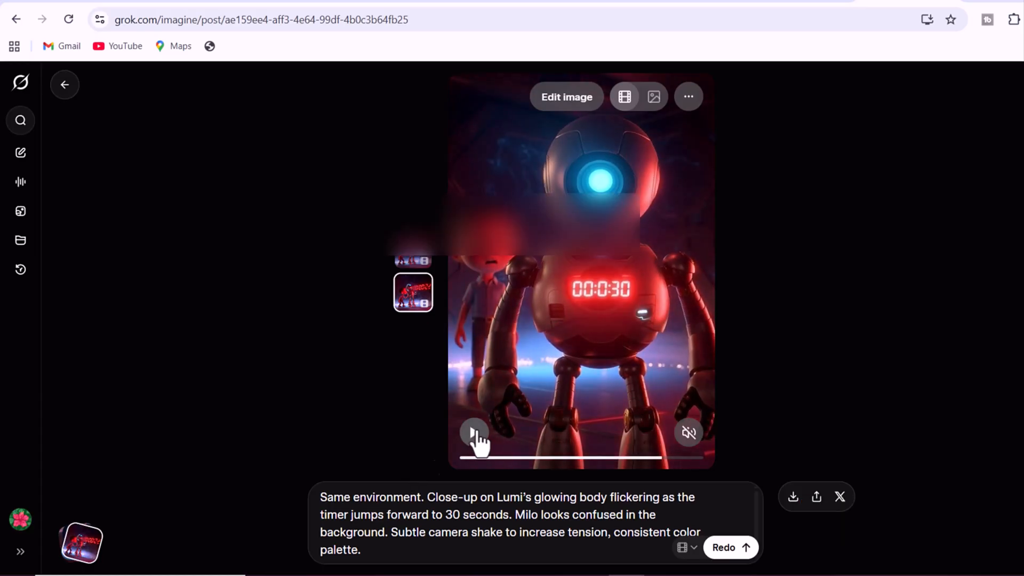
left_click(20, 519)
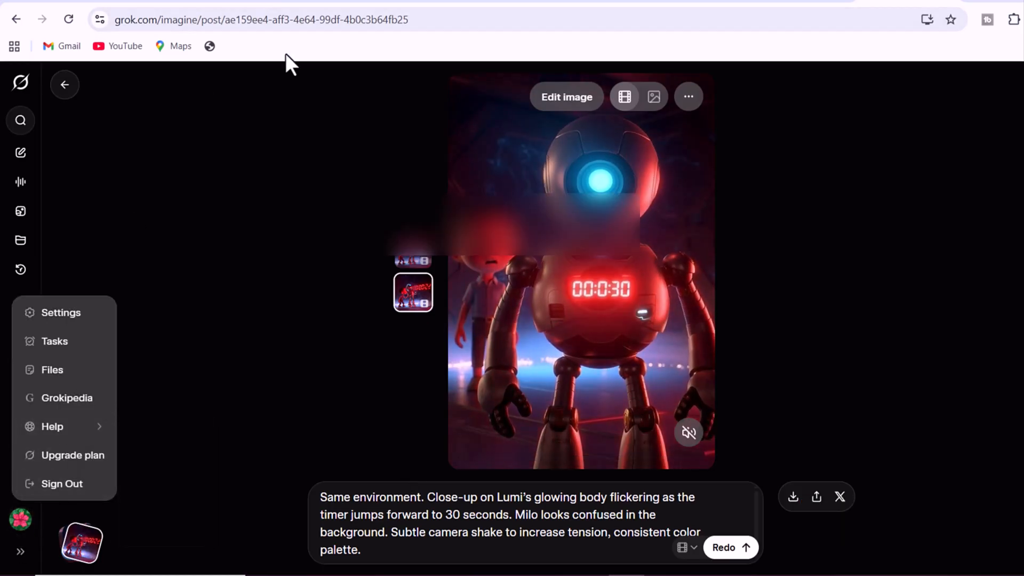
left_click(64, 318)
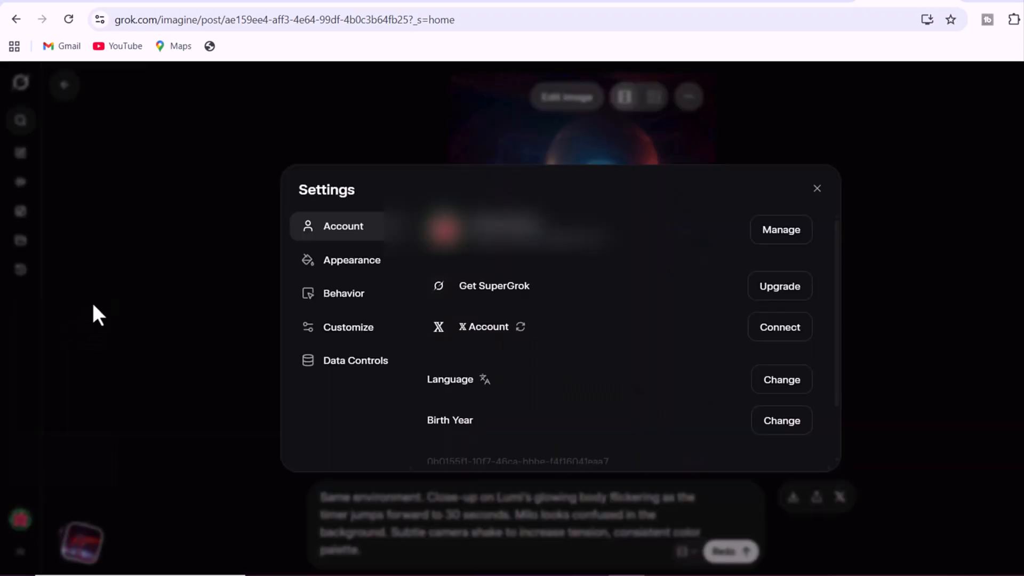
left_click(346, 301)
scroll(720, 304, "down", 2)
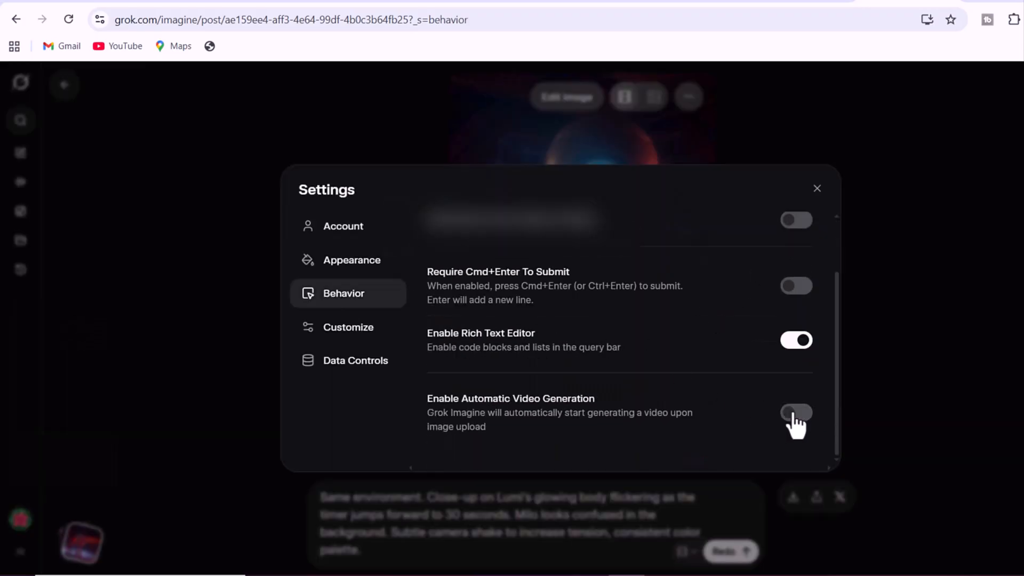
left_click(257, 140)
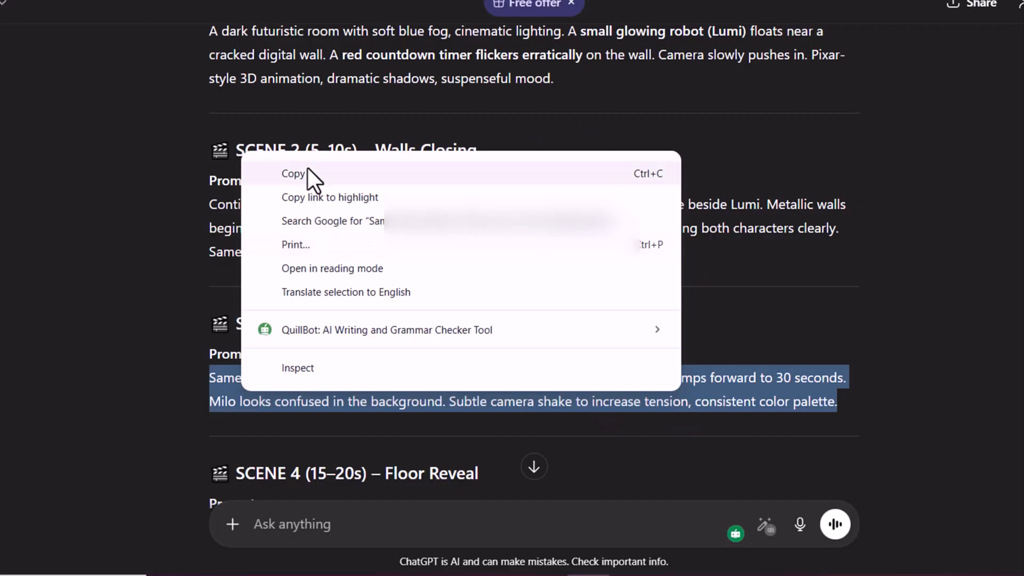
Make the Scene 3 video from ChatGPT's "Light Flicker" prompt and choose the version with the timer on Lumi's chest
left_click(308, 171)
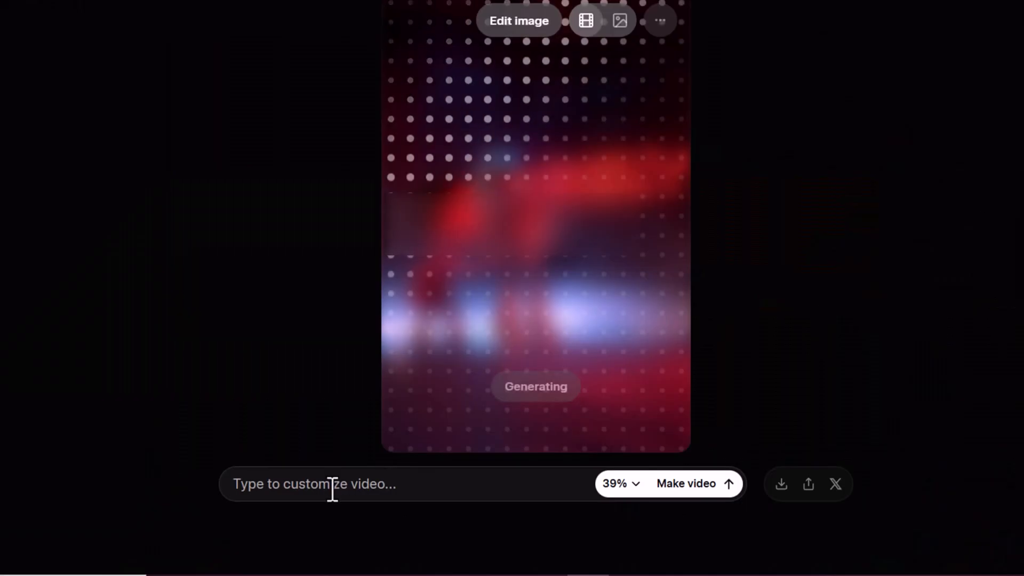
right_click(332, 487)
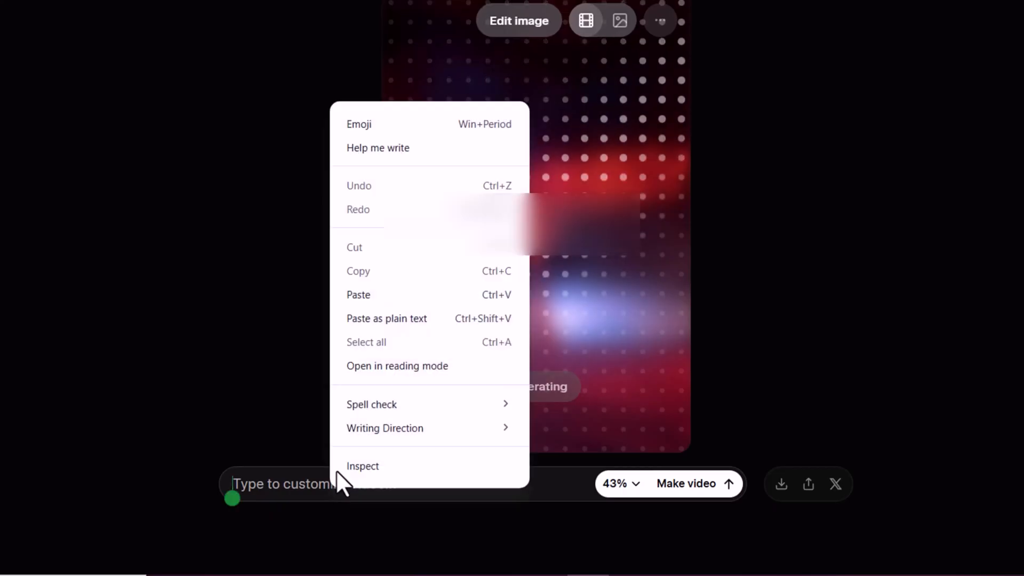
left_click(354, 294)
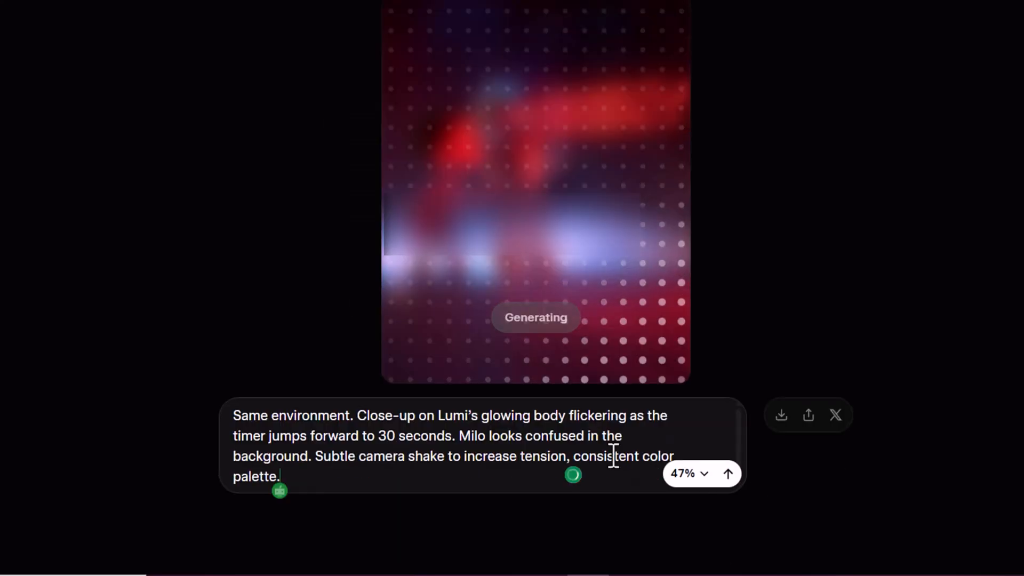
left_click(729, 473)
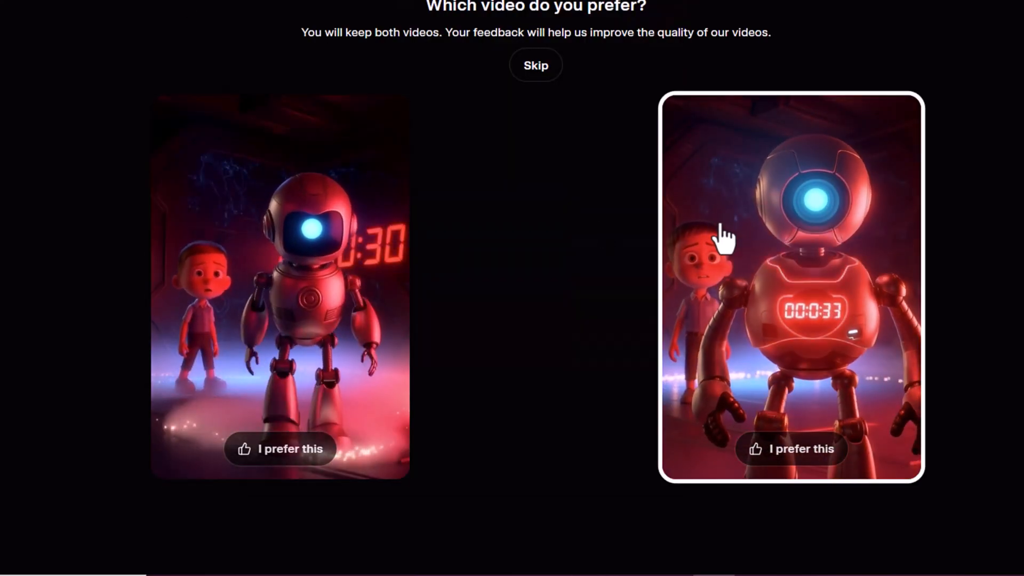
left_click(731, 237)
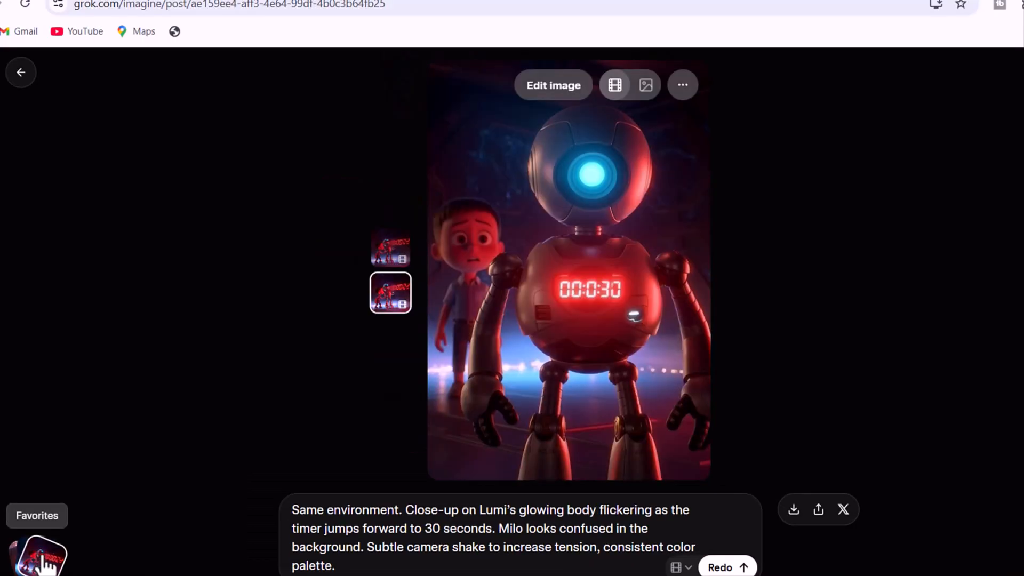
Paste the Scene 3 video frame into the favorites prompt and make a video from it with the next ChatGPT scene prompt
left_click(44, 559)
right_click(313, 557)
left_click(363, 379)
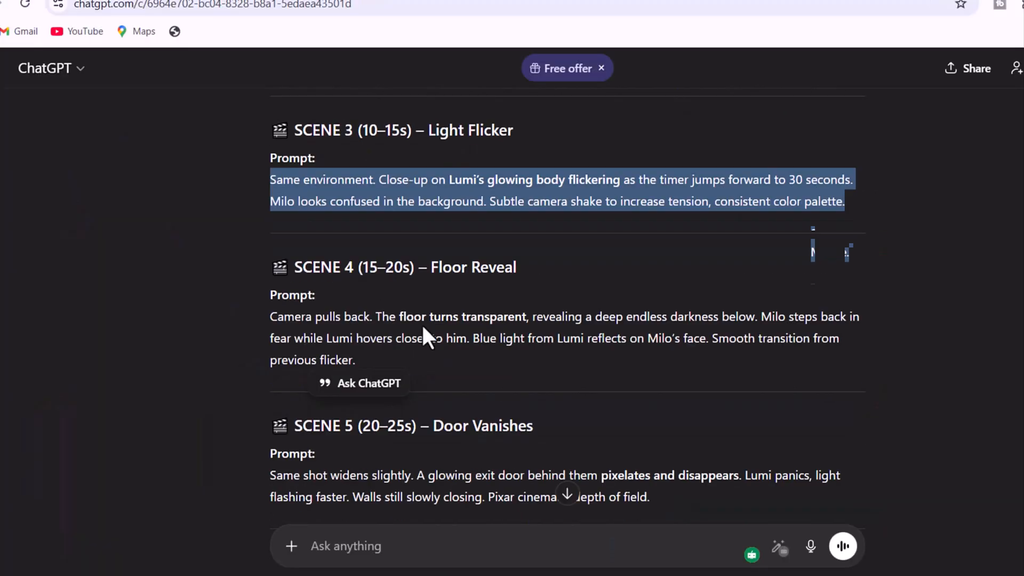
triple_click(422, 327)
right_click(423, 326)
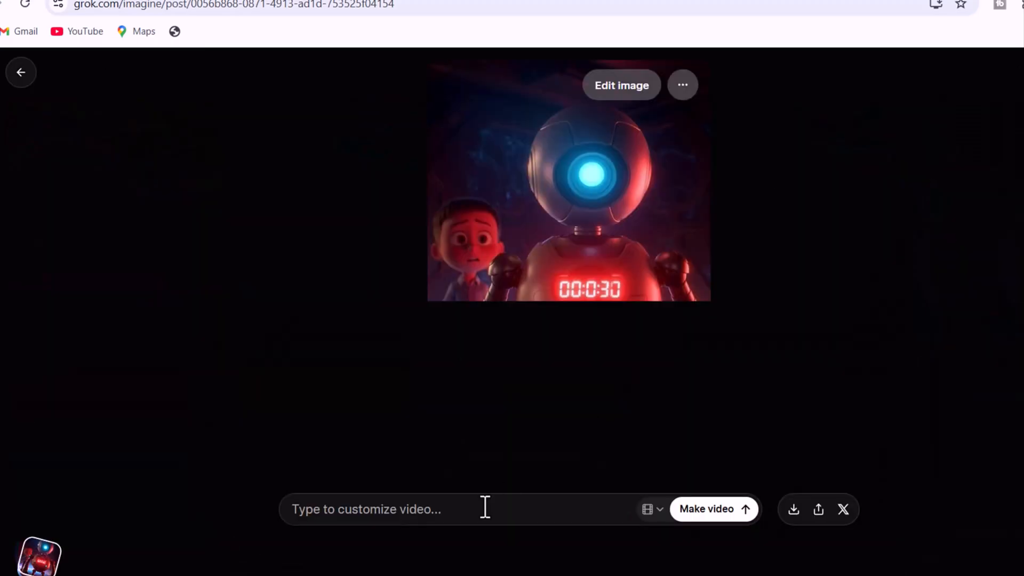
right_click(484, 506)
left_click(507, 330)
left_click(744, 511)
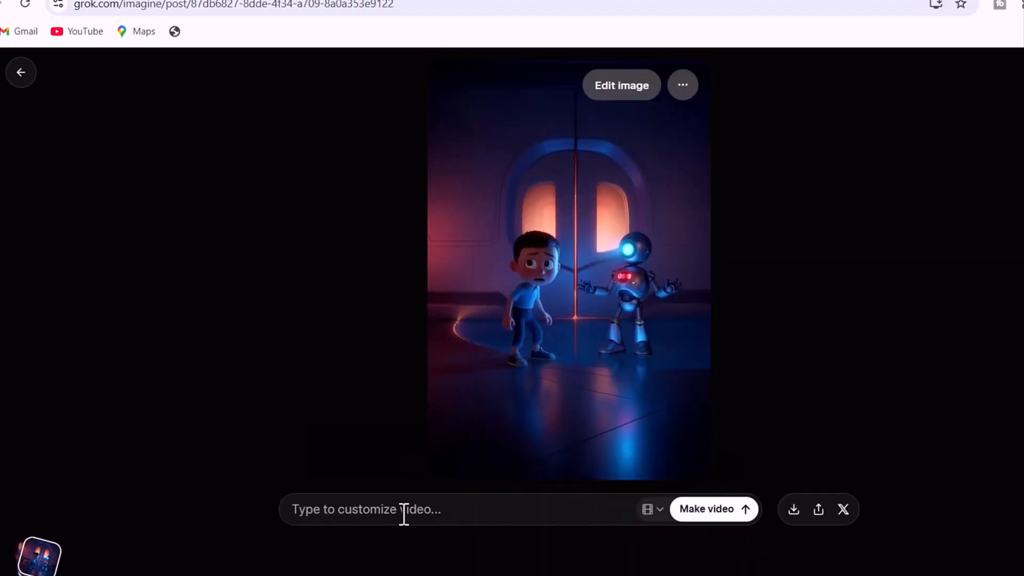
Make a video of Milo and Lumi by the arched windows using the pasted prompt about a cracked mirror wall
key("ctrl+v")
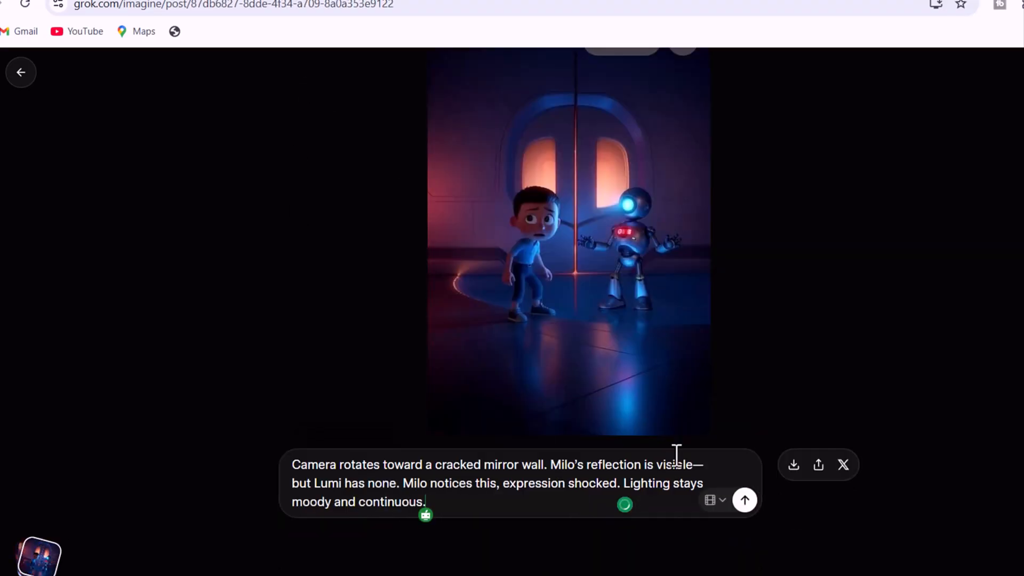
left_click(744, 509)
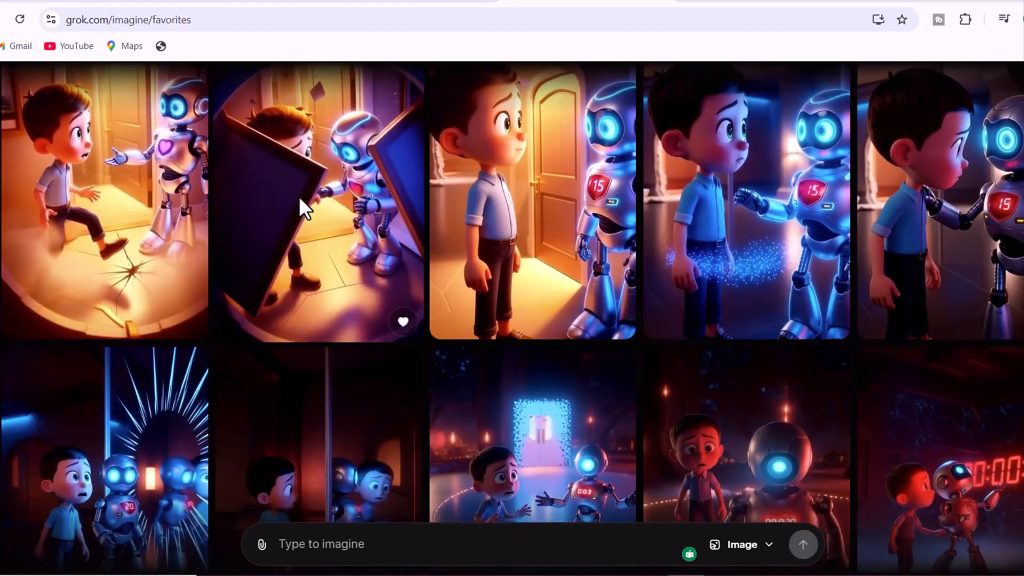
Open the favorite video of Milo and Lumi before the glowing exit door and download it
scroll(299, 197, "down", 4)
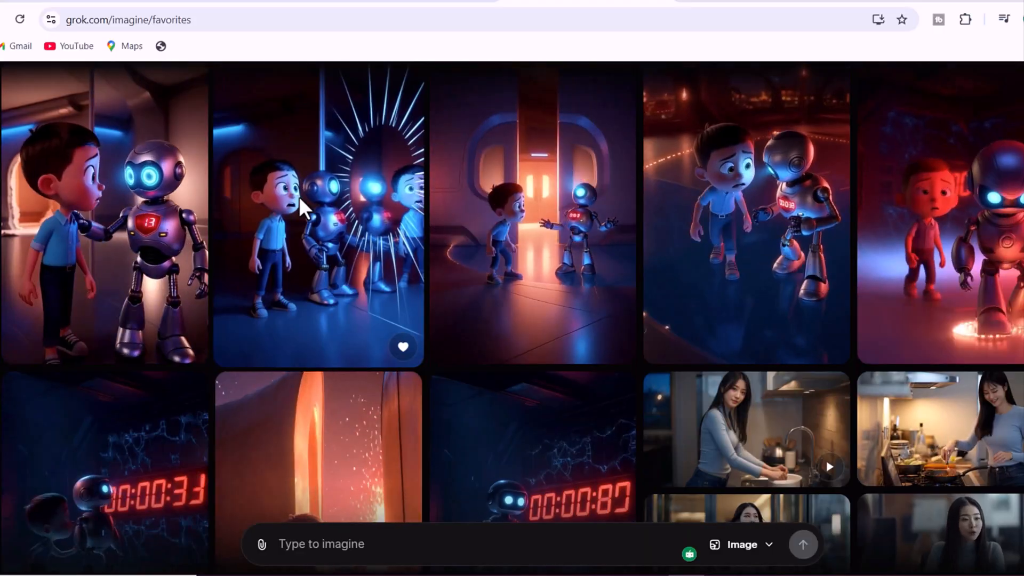
scroll(299, 197, "down", 3)
left_click(521, 382)
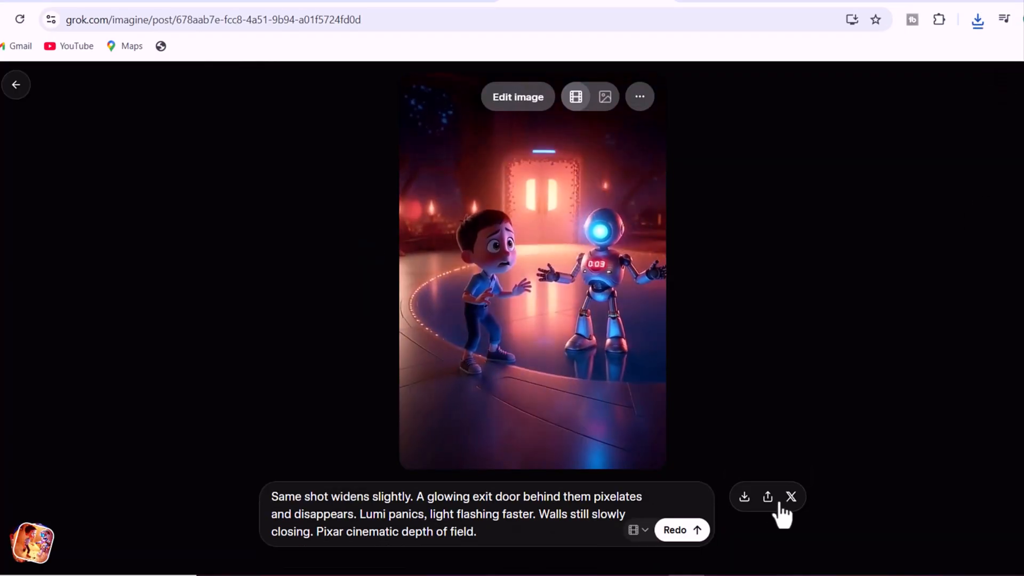
left_click(744, 496)
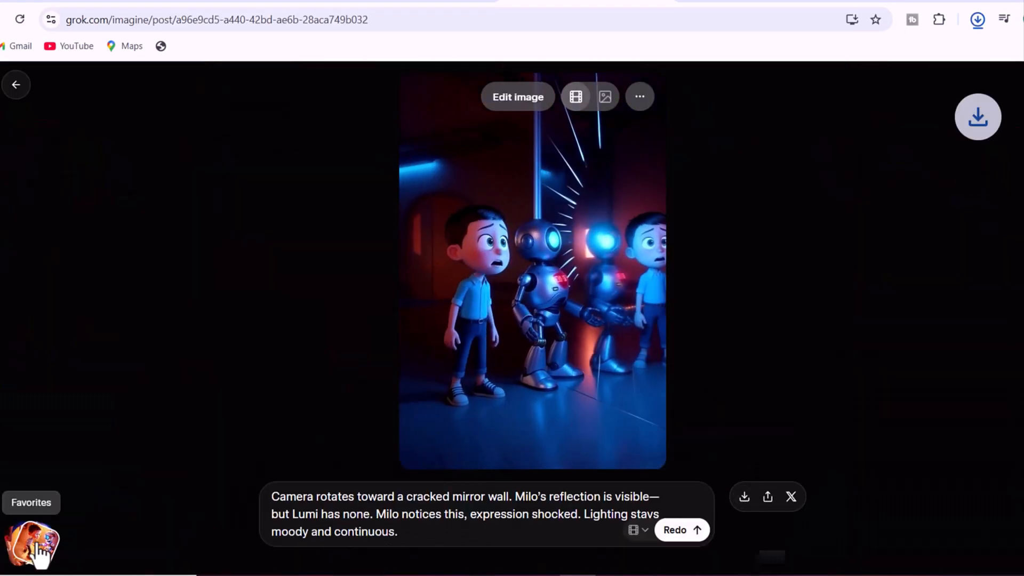
Return to the favorites, open the video of Milo and Lumi beside the burst of light rays and download it
left_click(36, 544)
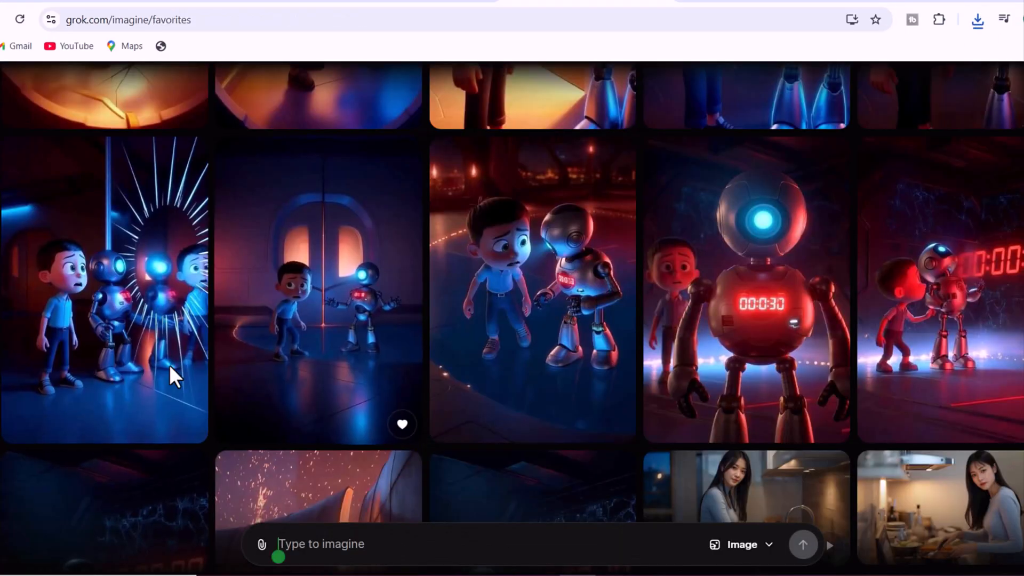
left_click(154, 359)
left_click(744, 498)
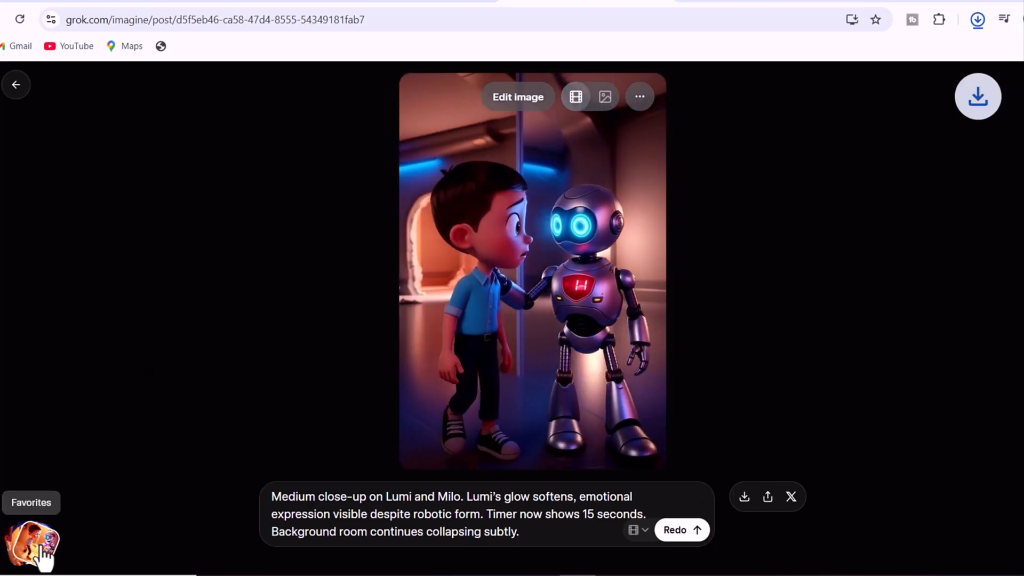
Download the favorite video in which Lumi, with 15 on its chest, reaches out to Milo's shoulder
left_click(32, 543)
scroll(875, 251, "up", 4)
left_click(911, 277)
left_click(743, 498)
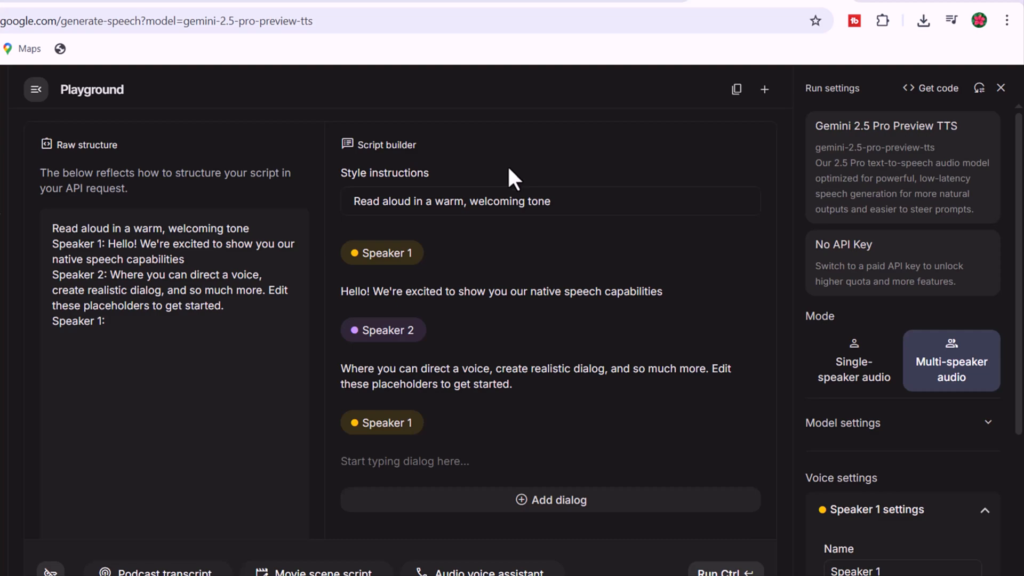
In Google's Gemini 2.5 Pro Preview TTS playground, switch to single-speaker audio and paste the story script as the text
left_click(826, 370)
right_click(100, 235)
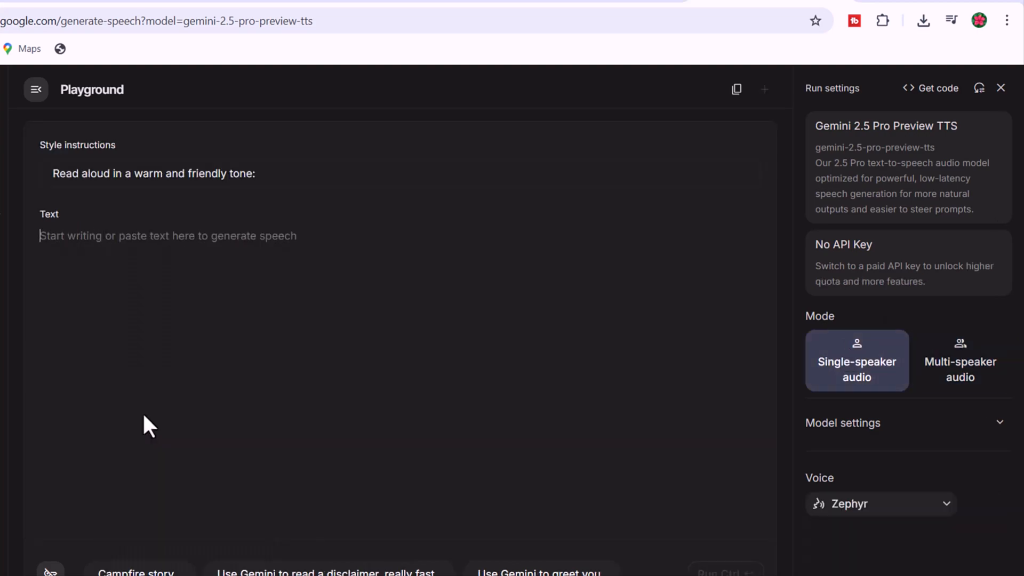
left_click(143, 414)
Delete the blank line above Milo's first line and the "10–15s (Hook 3)" and "15–20s (Hook 4)" headings from the script
scroll(124, 344, "up", 10)
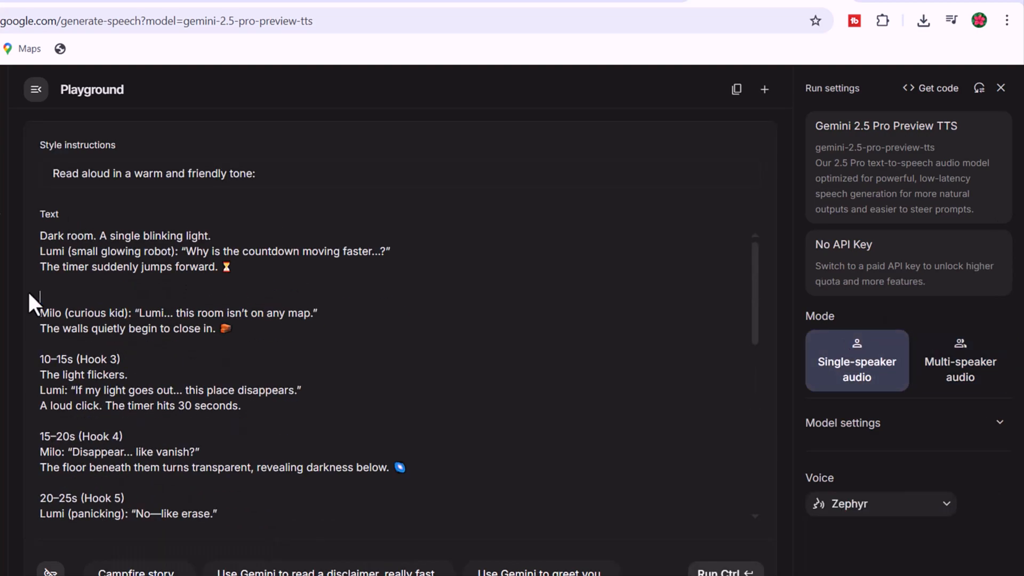
key("BackSpace")
left_click(139, 342)
key("BackSpace")
key("BackSpace")
left_click_drag(160, 393, 32, 392)
key("BackSpace")
key("BackSpace")
key("BackSpace")
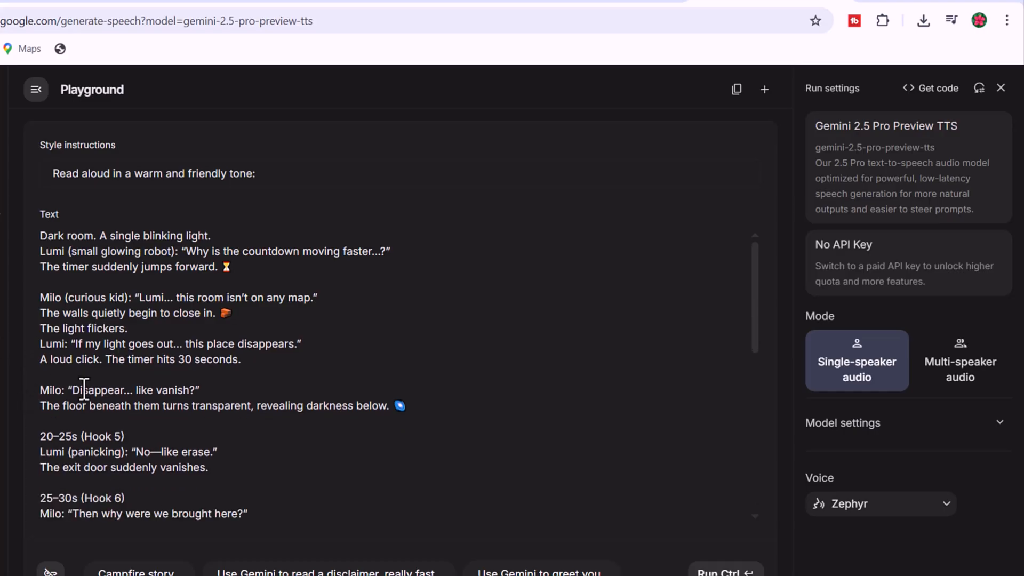
Delete the Hook 5, Hook 6 and Hook 7 timing headings and their blank lines from the script
left_click_drag(136, 422, 14, 421)
key("BackSpace")
key("BackSpace")
key("BackSpace")
left_click_drag(134, 452, 29, 451)
key("BackSpace")
key("BackSpace")
key("BackSpace")
left_click_drag(133, 484, 25, 493)
key("BackSpace")
key("BackSpace")
key("BackSpace")
Delete the Hook 8 to Hook 11 timing headings and their blank lines from the script
left_click_drag(151, 517, 11, 373)
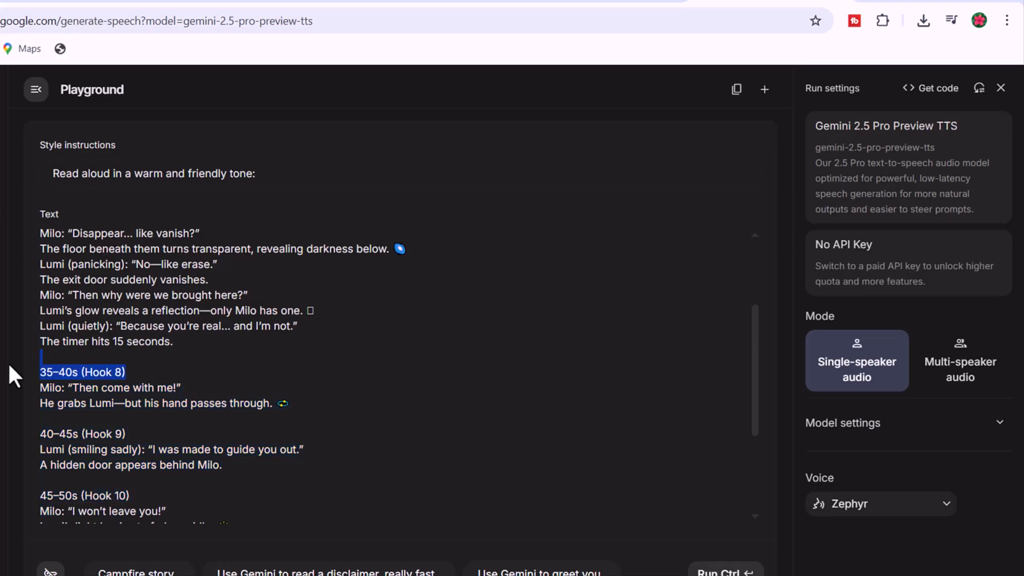
key("BackSpace")
key("BackSpace")
key("BackSpace")
key("BackSpace")
left_click_drag(134, 433, 32, 433)
key("BackSpace")
key("BackSpace")
key("BackSpace")
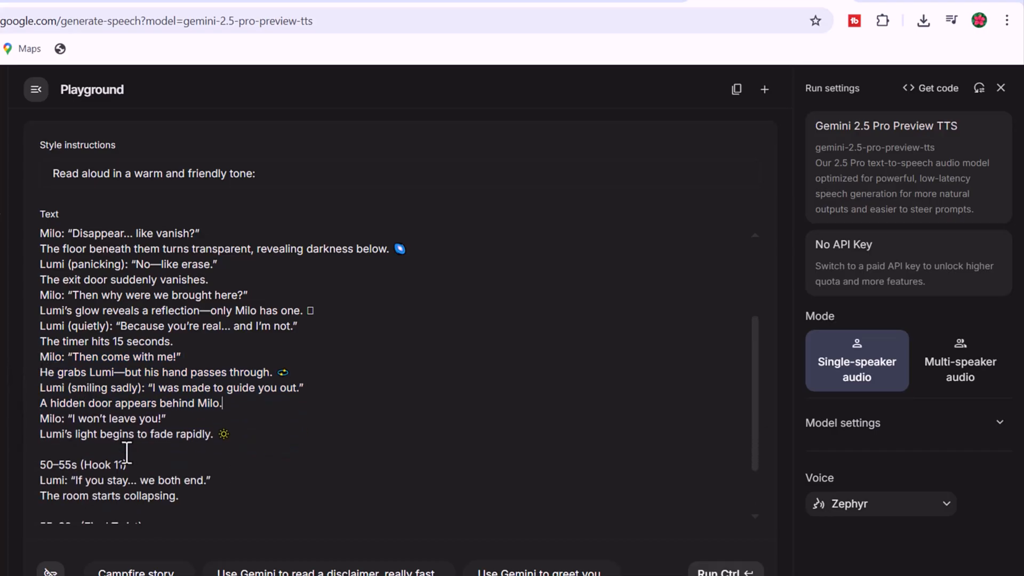
key("BackSpace")
key("BackSpace")
key("BackSpace")
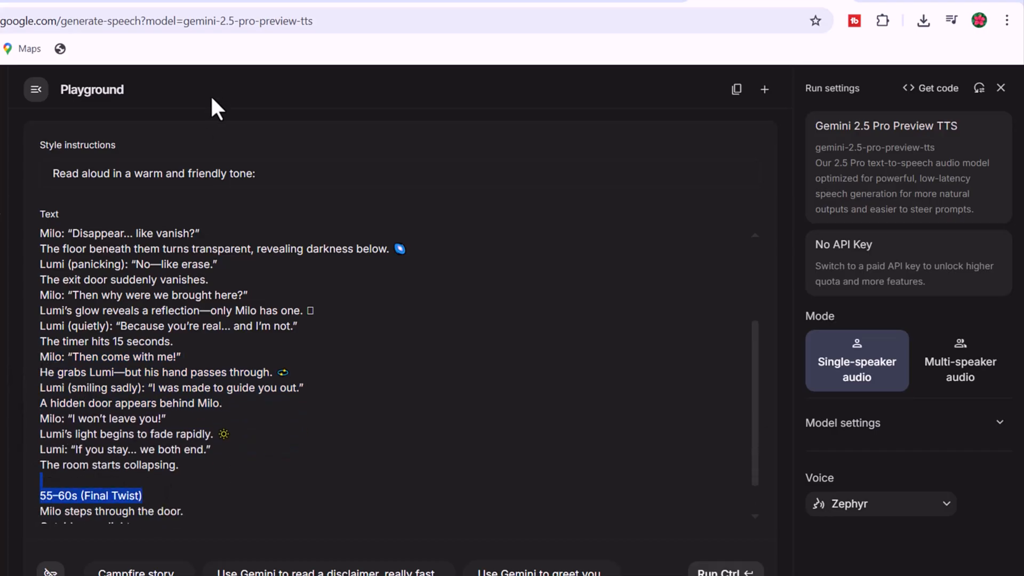
Select the Charon voice and generate the voiceover from the cleaned script
left_click(889, 509)
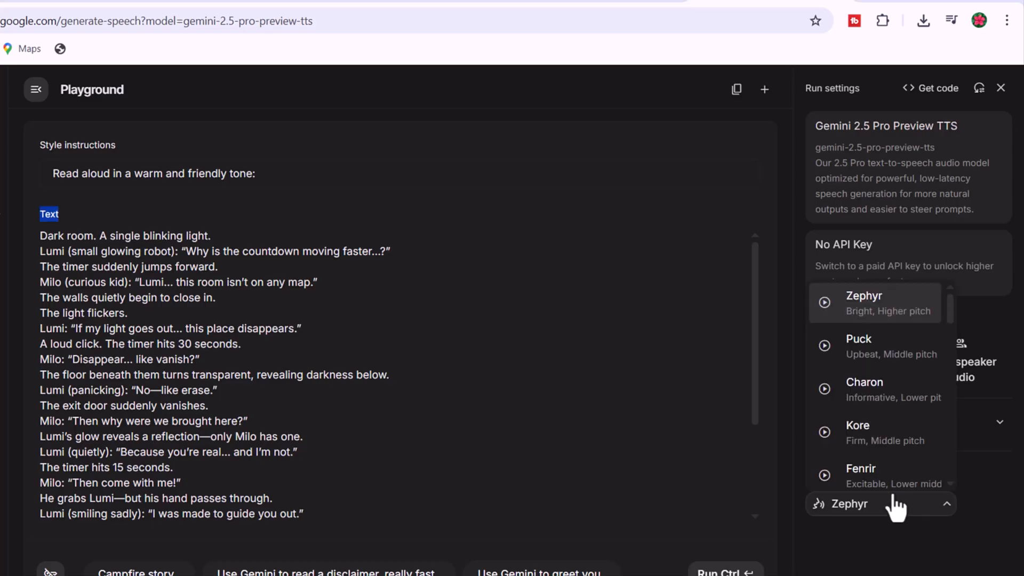
left_click(889, 402)
scroll(637, 432, "down", 3)
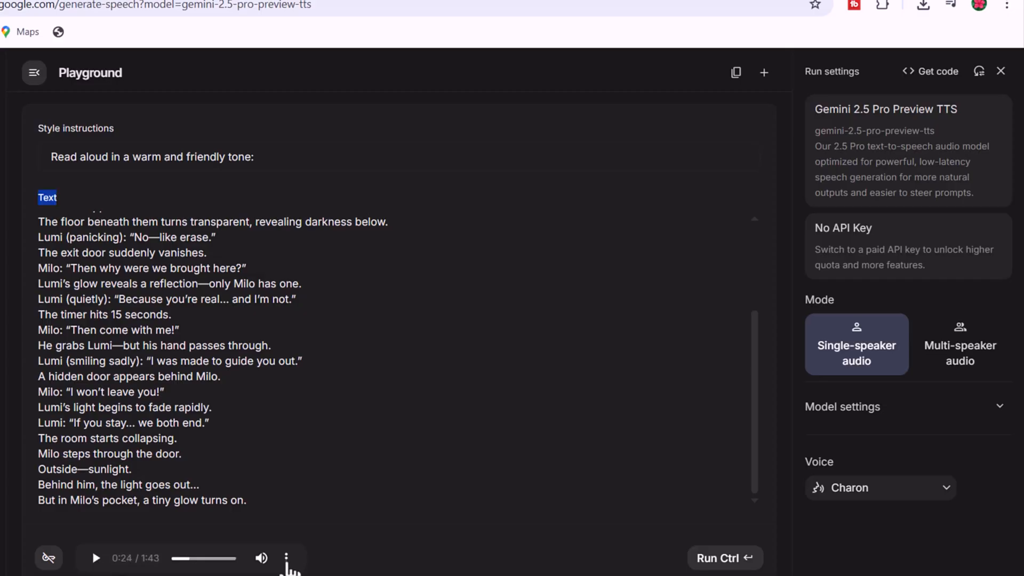
Download the generated voiceover audio, leaving its playback speed at Normal
left_click(286, 560)
scroll(289, 569, "down", 1)
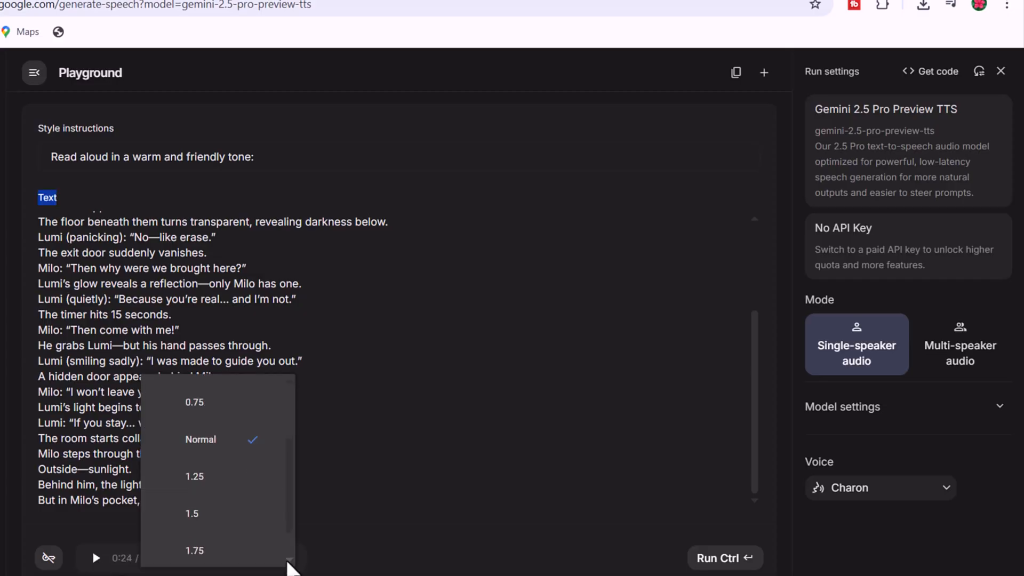
left_click(399, 543)
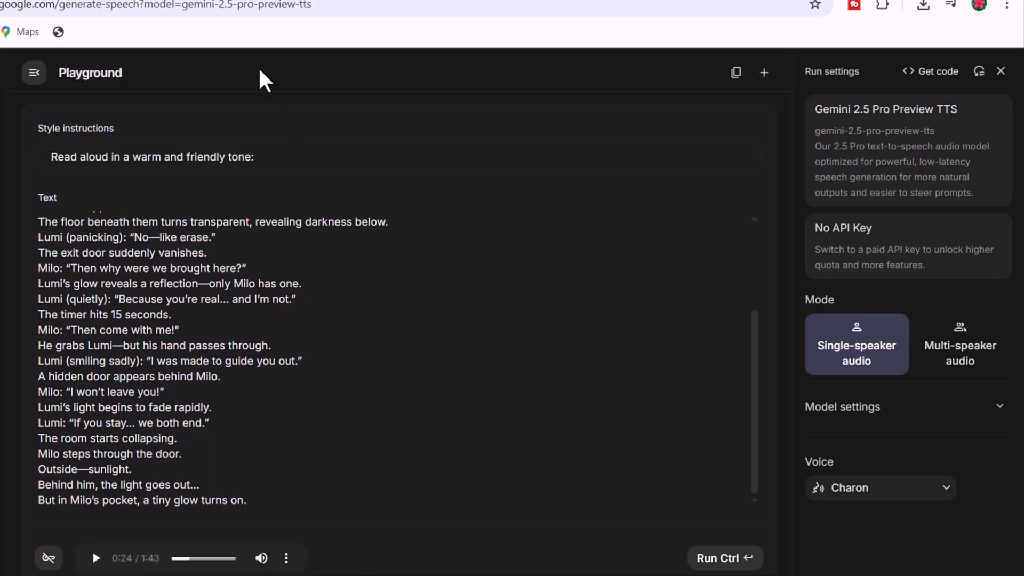
left_click(287, 560)
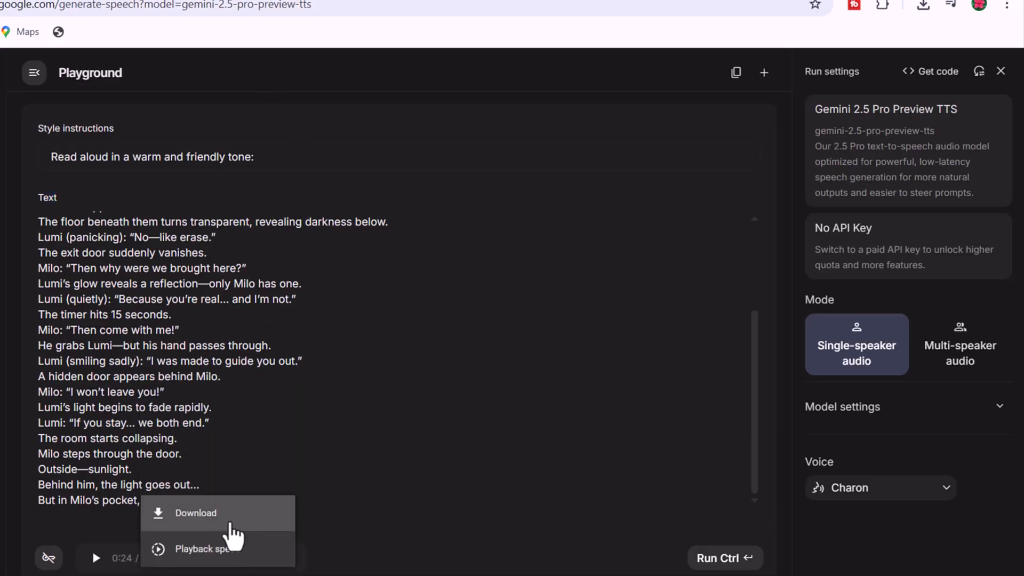
left_click(230, 534)
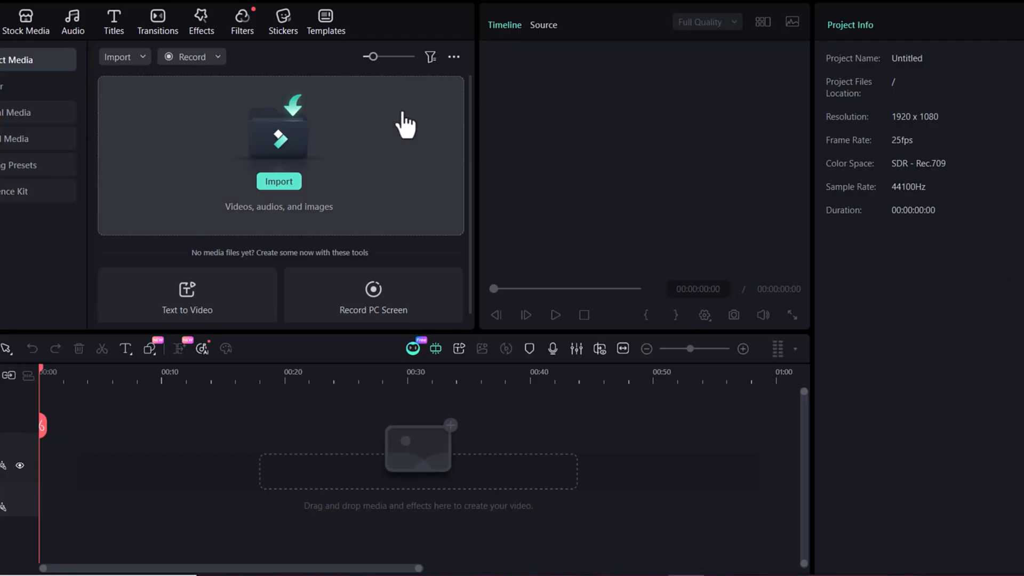
In Filmora, import the downloaded voiceover and all the Grok scene videos into the untitled project
left_click(282, 183)
left_click_drag(48, 72, 106, 199)
left_click(288, 299)
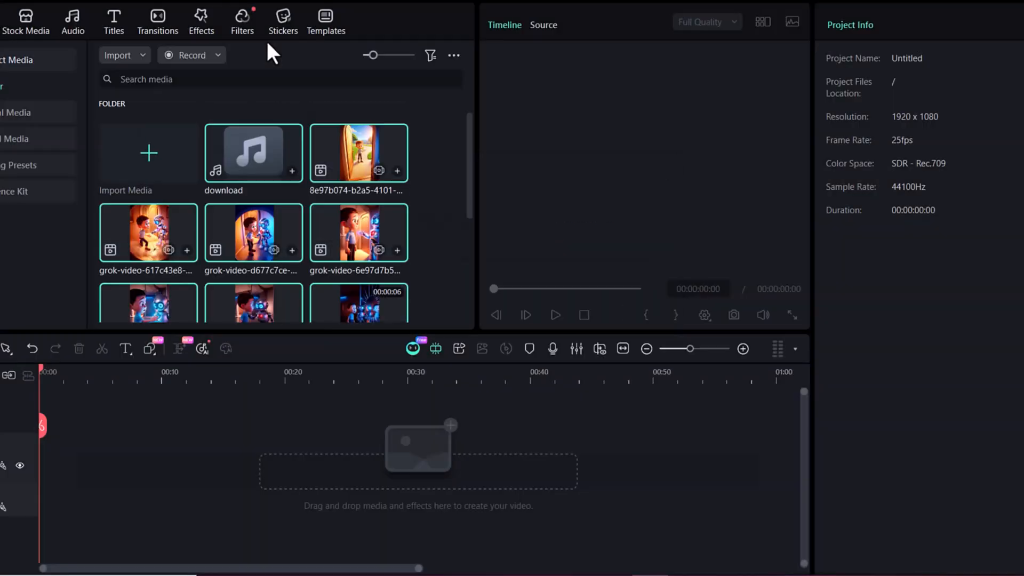
Place the "download" voiceover audio on the timeline, starting at 00:00
left_click_drag(246, 144, 66, 495)
left_click(597, 300)
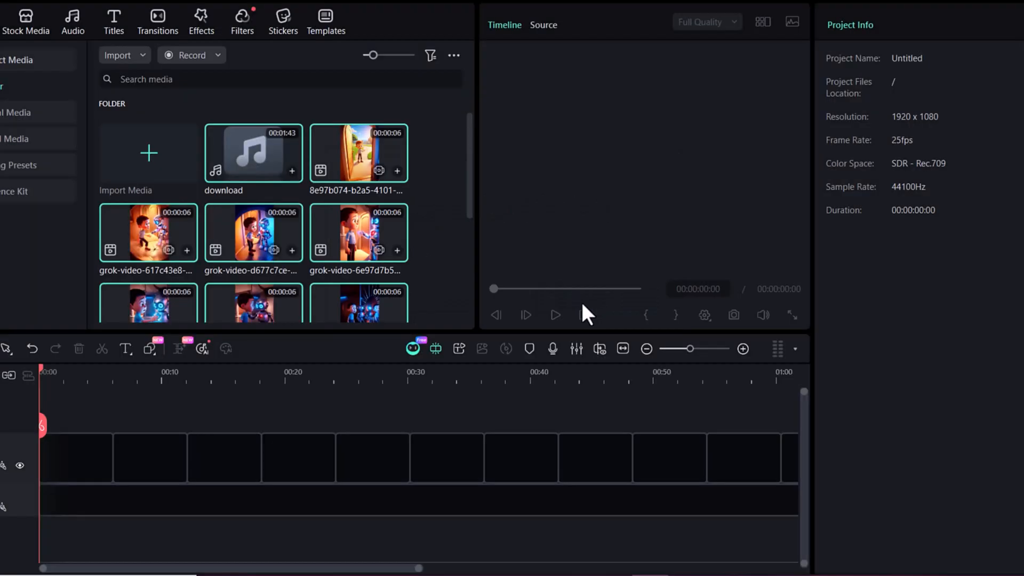
left_click(303, 313)
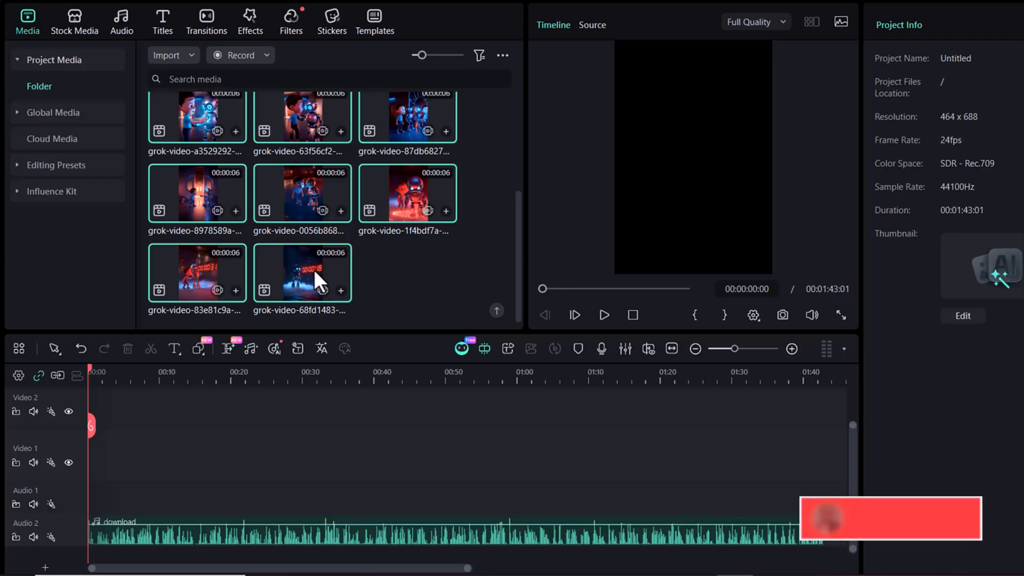
Place the robot-and-countdown clip grok-video-68fd1483 at the start of Video 1 and add grok-video-83e81c9a after it
left_click(310, 267)
left_click_drag(310, 266, 114, 474)
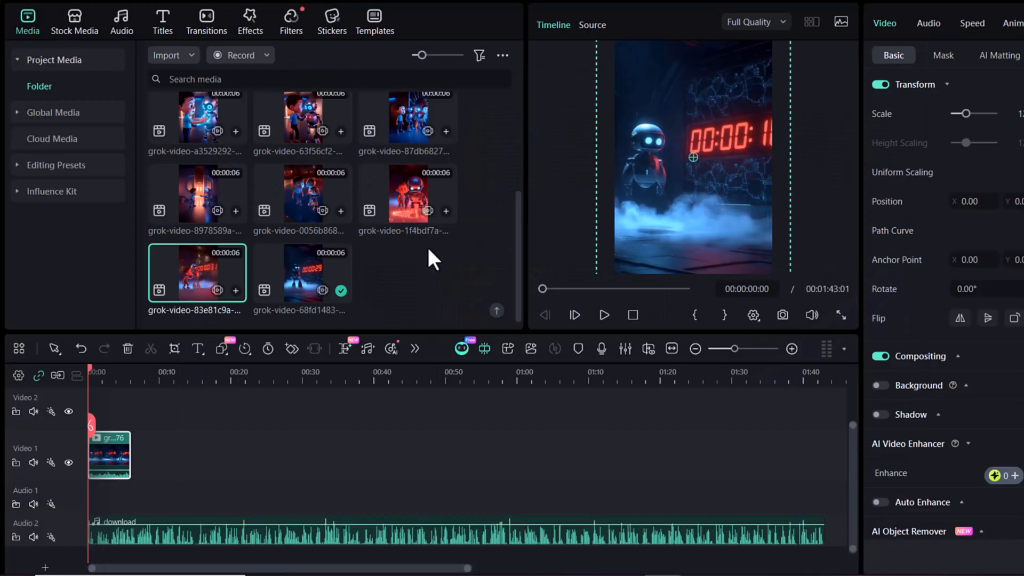
left_click_drag(301, 272, 193, 476)
Add grok-video-0056b868 after the earlier scene clips and adjust the clips' uniform speed to fit the narration
left_click(971, 24)
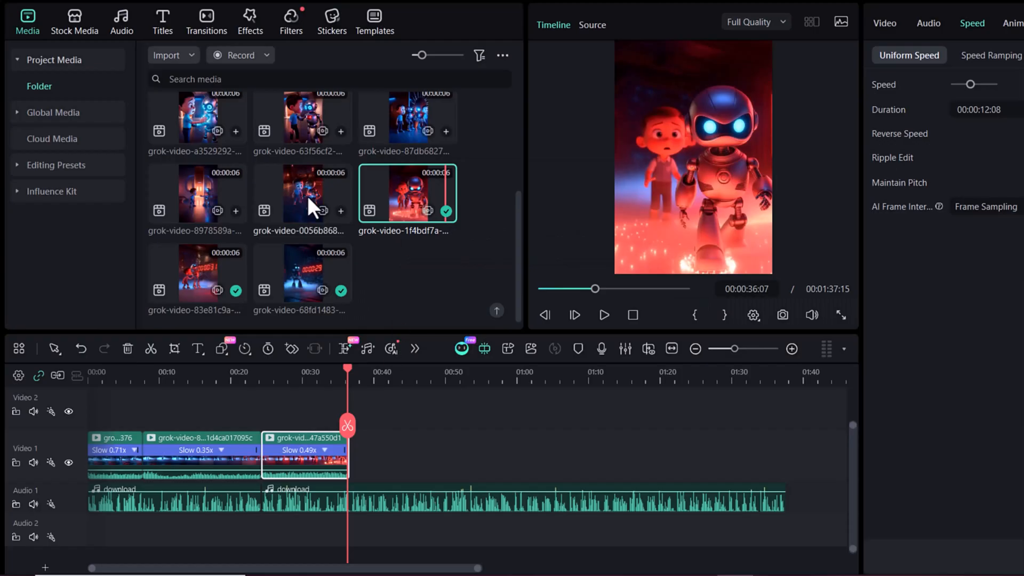
left_click_drag(309, 201, 368, 453)
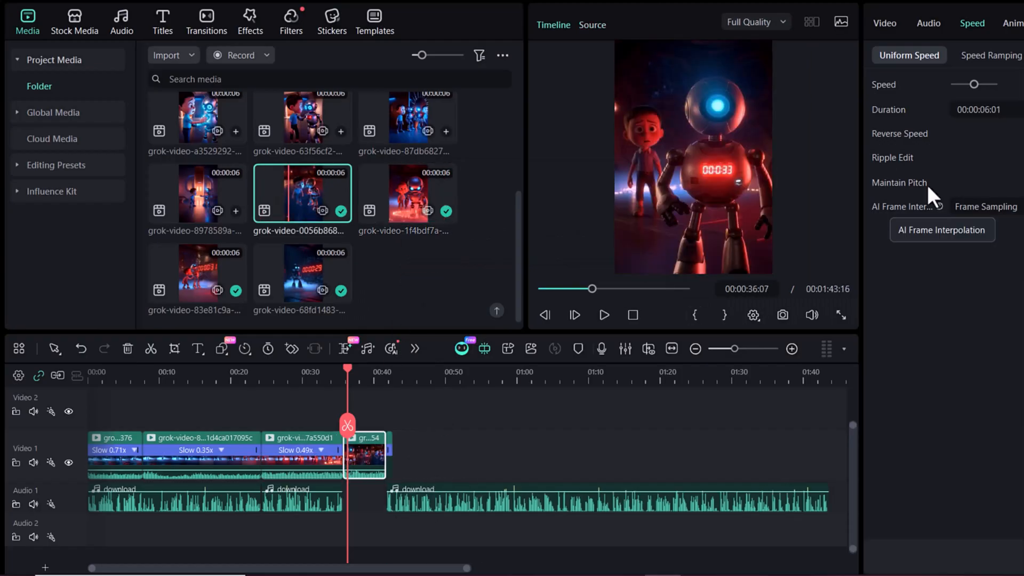
left_click_drag(968, 85, 973, 84)
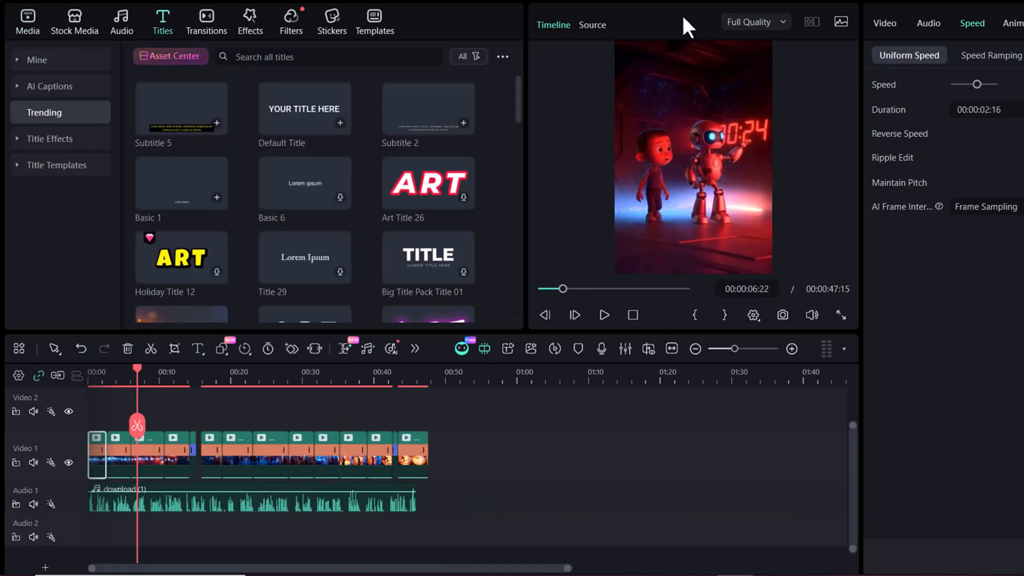
Browse the title library and preview the Subtitle 2 template from the Subtitles category
scroll(270, 187, "down", 10)
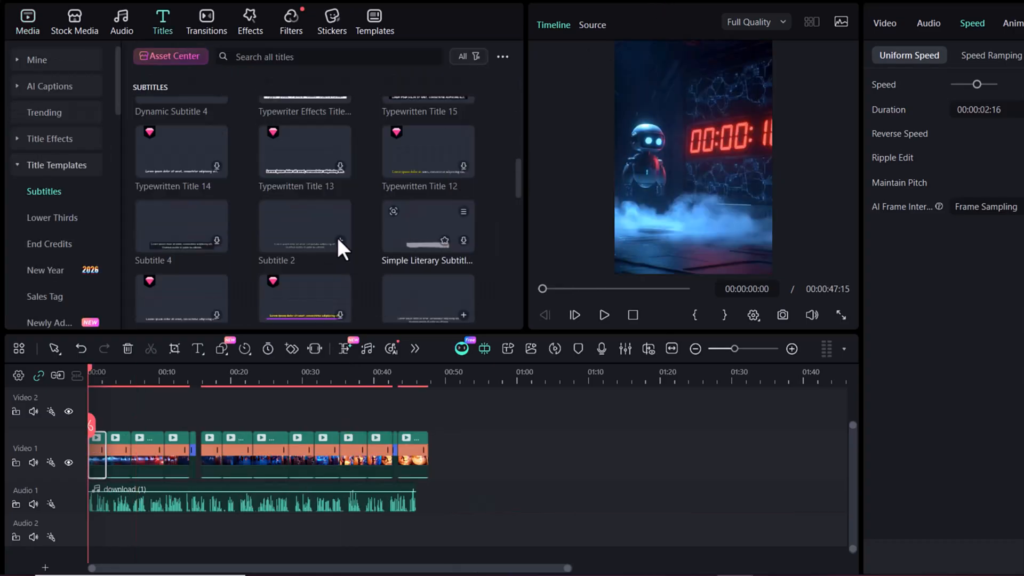
scroll(304, 230, "down", 4)
scroll(213, 261, "up", 5)
scroll(277, 237, "down", 1)
left_click(299, 232)
left_click(603, 315)
left_click(603, 315)
left_click(602, 315)
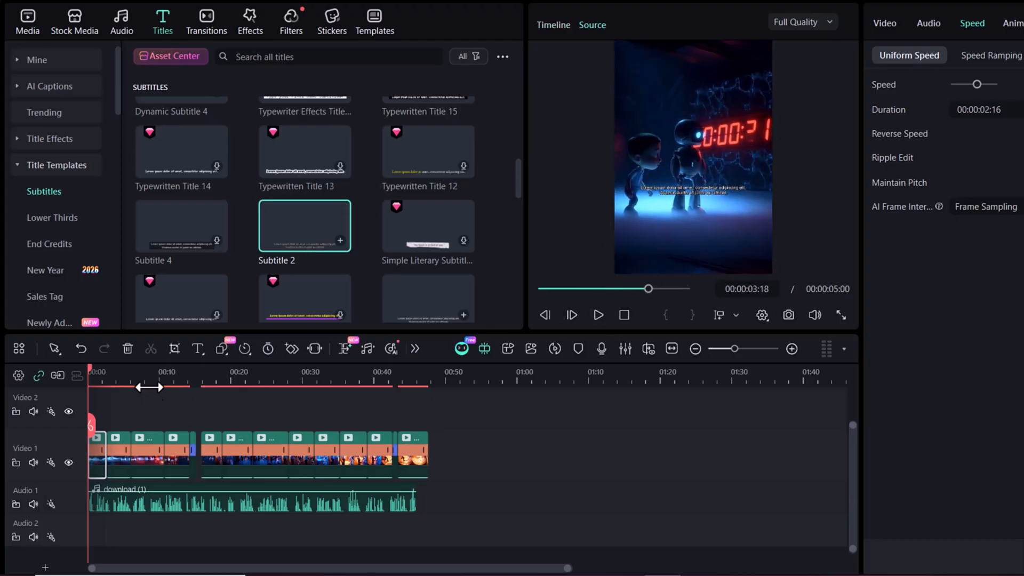
Play the edited timeline from the beginning to review the scene clips against the voiceover
scroll(148, 386, "up", 2)
left_click(96, 370)
key("space")
key("space")
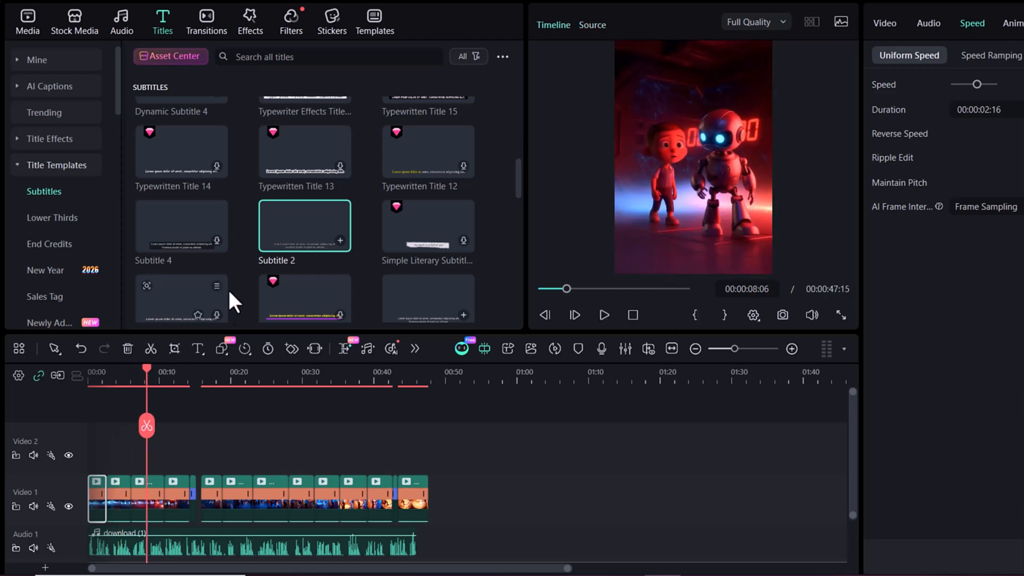
left_click_drag(167, 372, 161, 374)
left_click(191, 433)
left_click(603, 315)
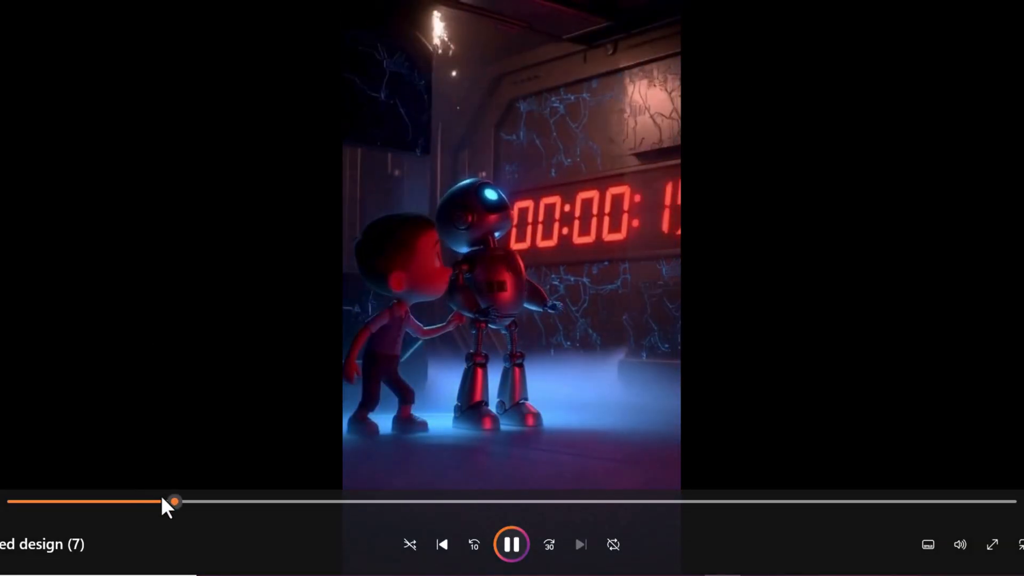
Replay the finished story video from its start in the media player and check the sound volume
left_click(10, 501)
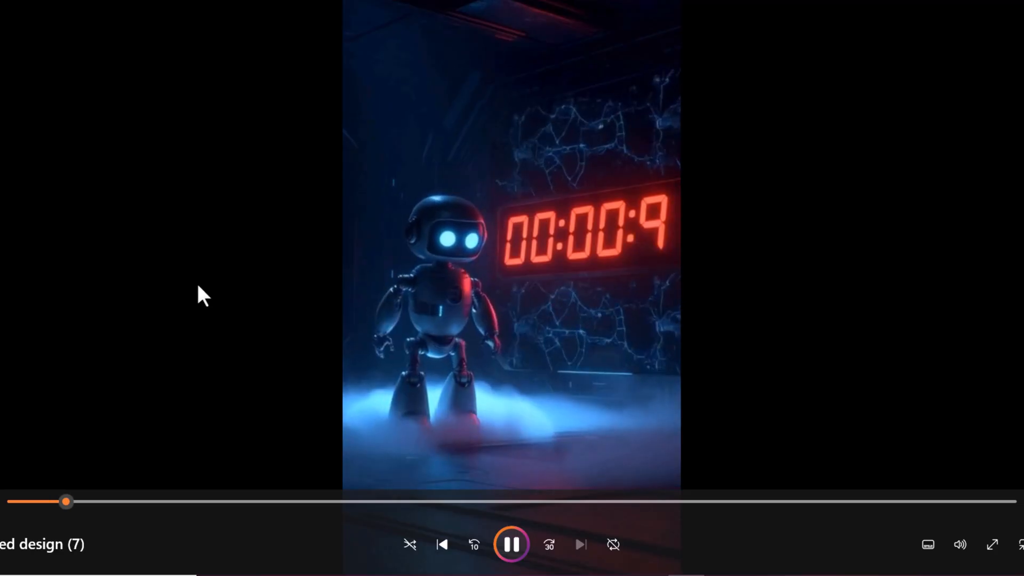
left_click(956, 544)
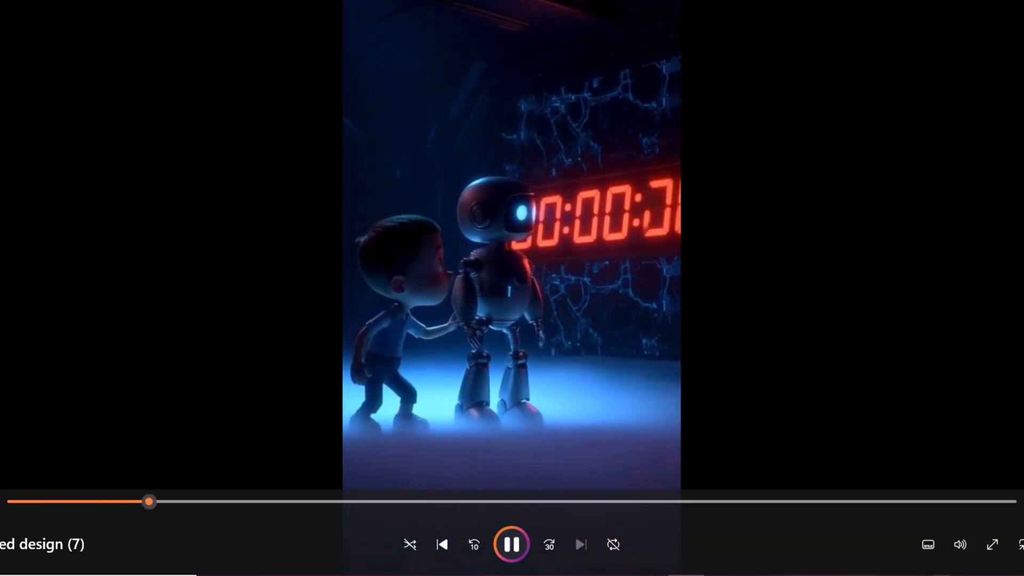
left_click(926, 503)
left_click_drag(884, 558, 910, 555)
left_click(812, 374)
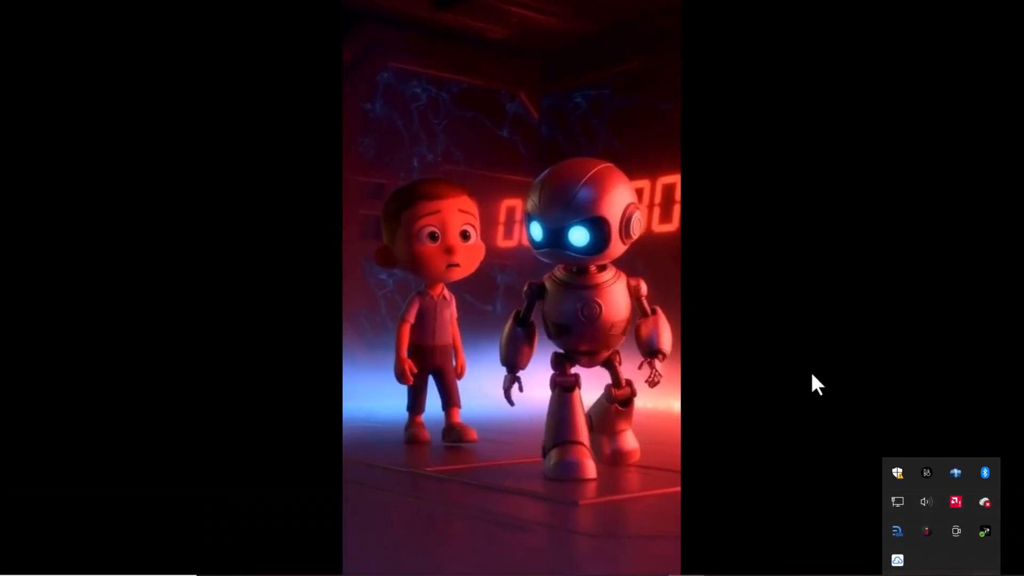
left_click(831, 404)
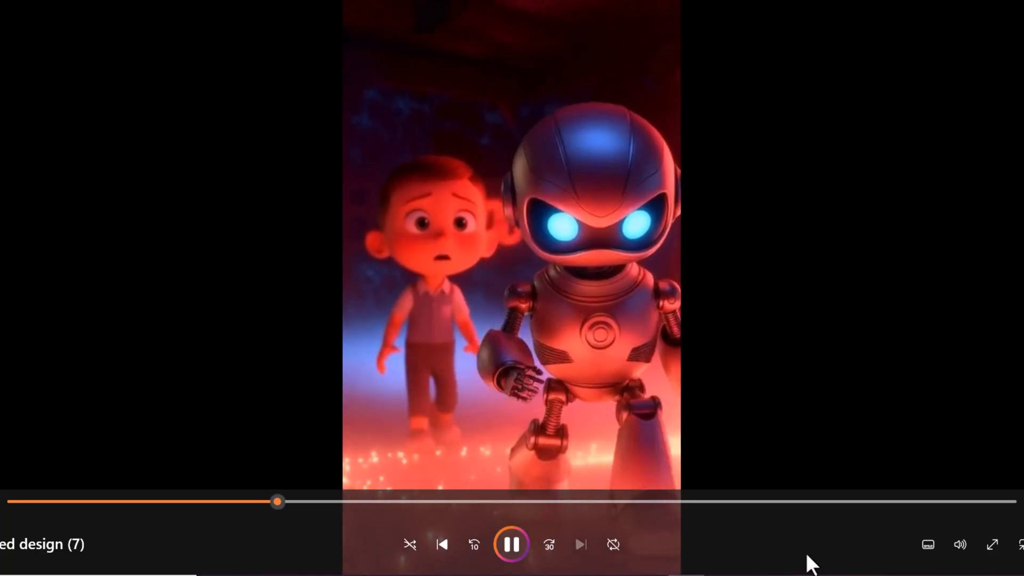